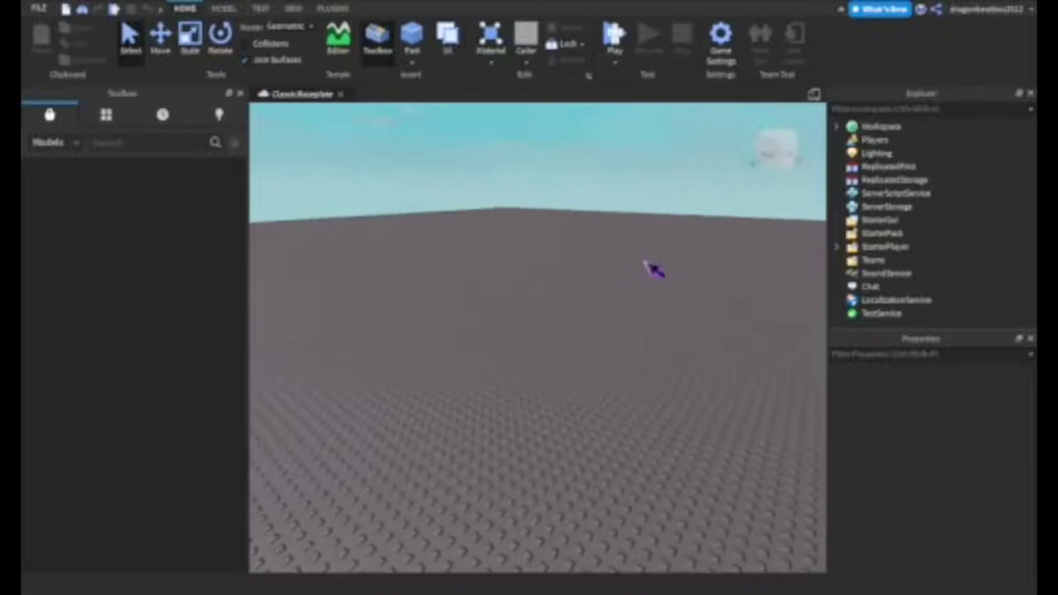
pyautogui.moveTo(645, 262); pyautogui.dragTo(654, 270, button='right')
pyautogui.scroll(5, 645, 262)
pyautogui.scroll(3, 648, 264)
pyautogui.scroll(-5, 647, 263)
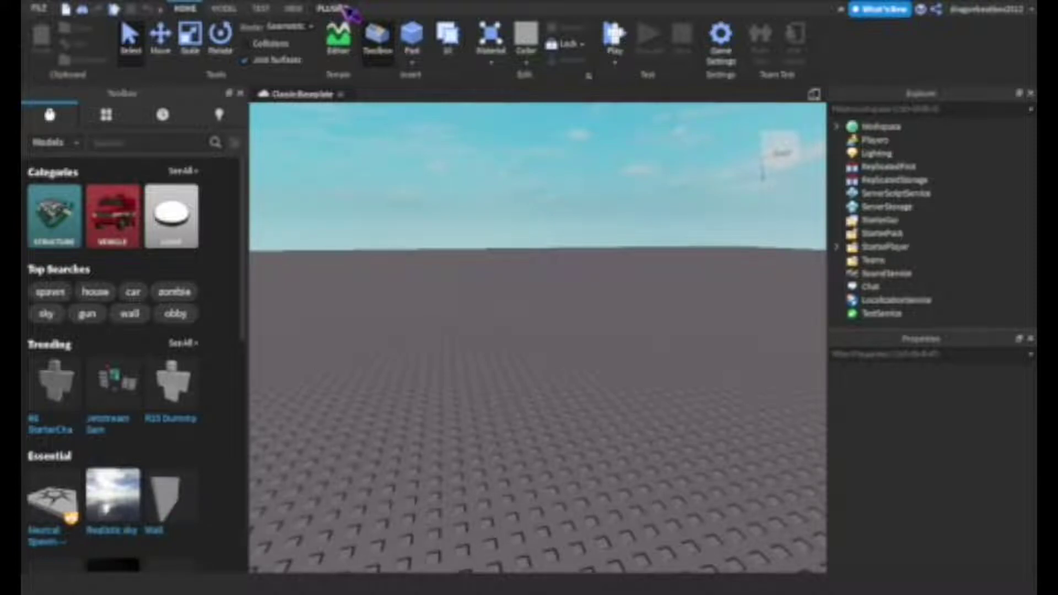
# Step: Open the Load Character plugin
pyautogui.click(338, 8)
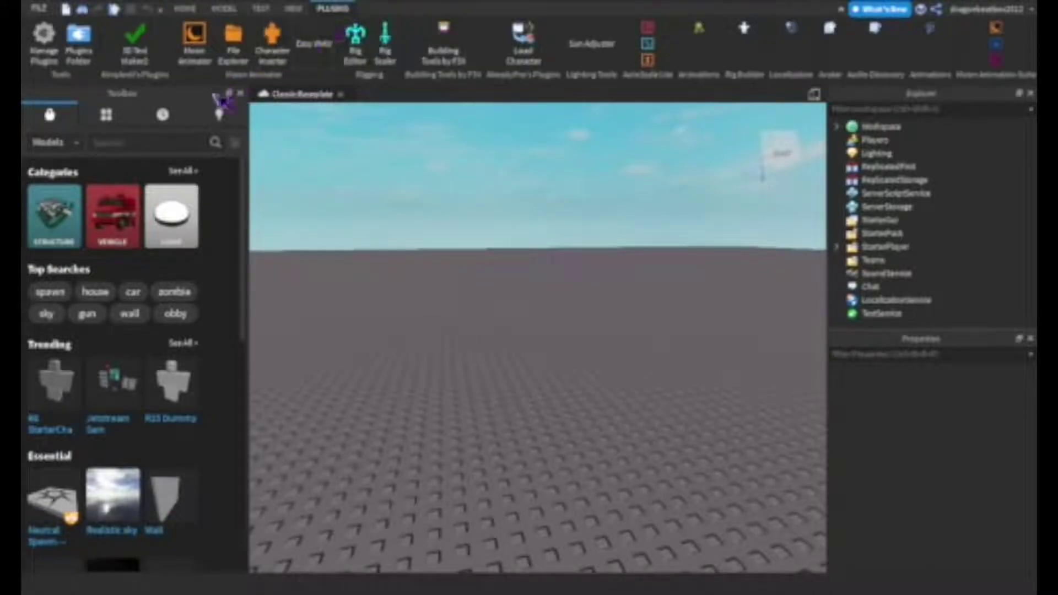
pyautogui.scroll(1, 553, 61)
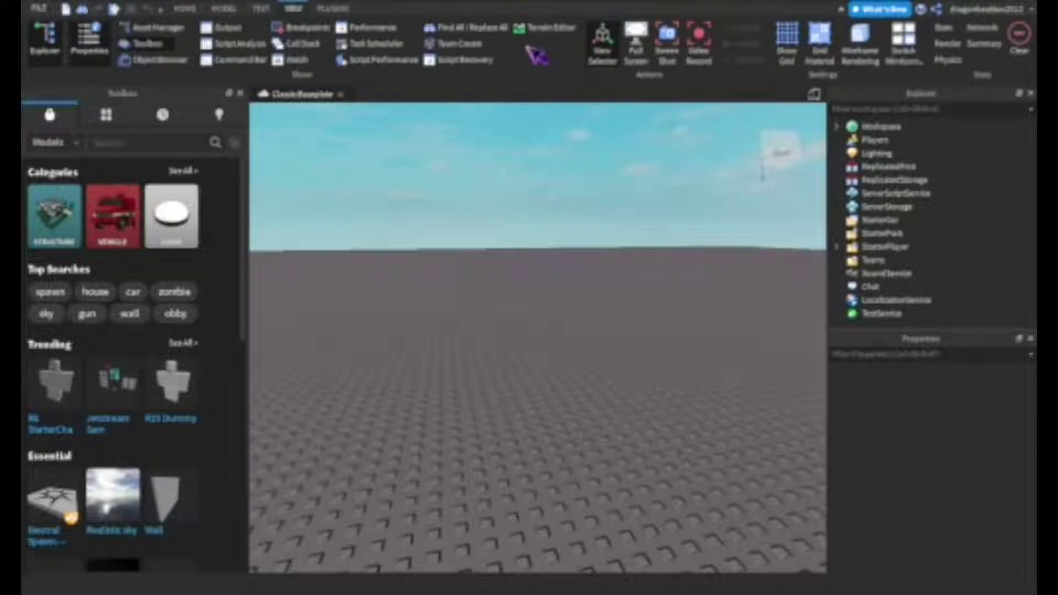
pyautogui.click(327, 9)
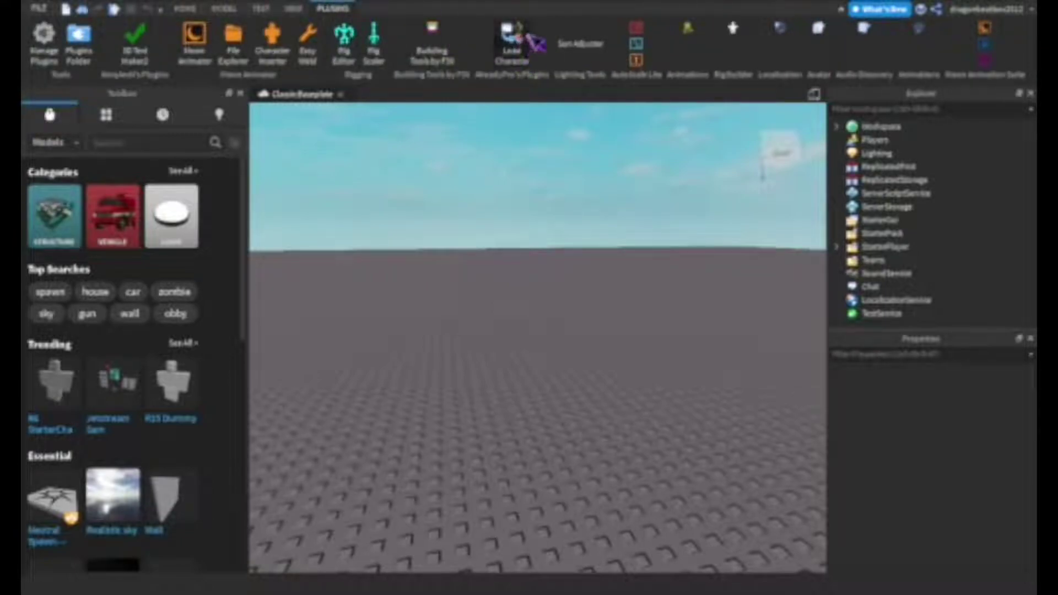
pyautogui.click(526, 51)
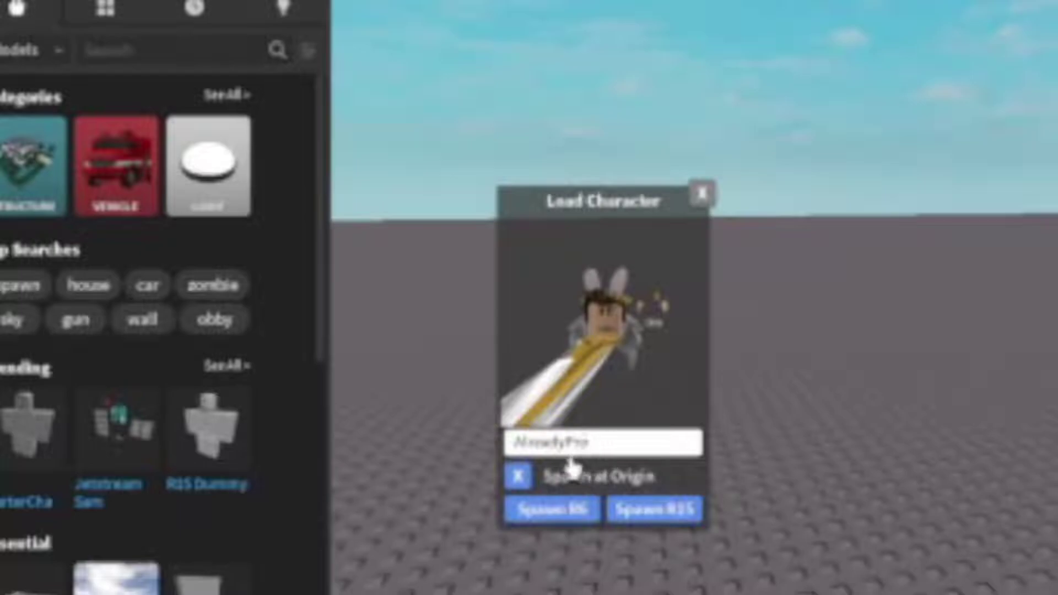
# Step: Enter the account's username as the character to load, removing any stray letters after it
pyautogui.doubleClick(584, 443)
pyautogui.write('ag')
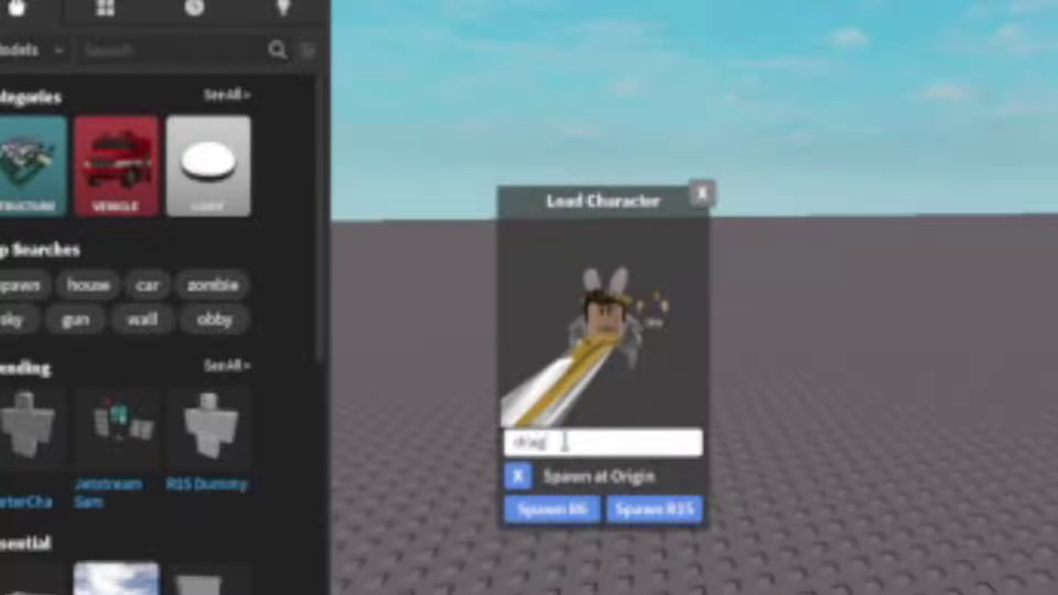
pyautogui.write('ragonbeatbox2012')
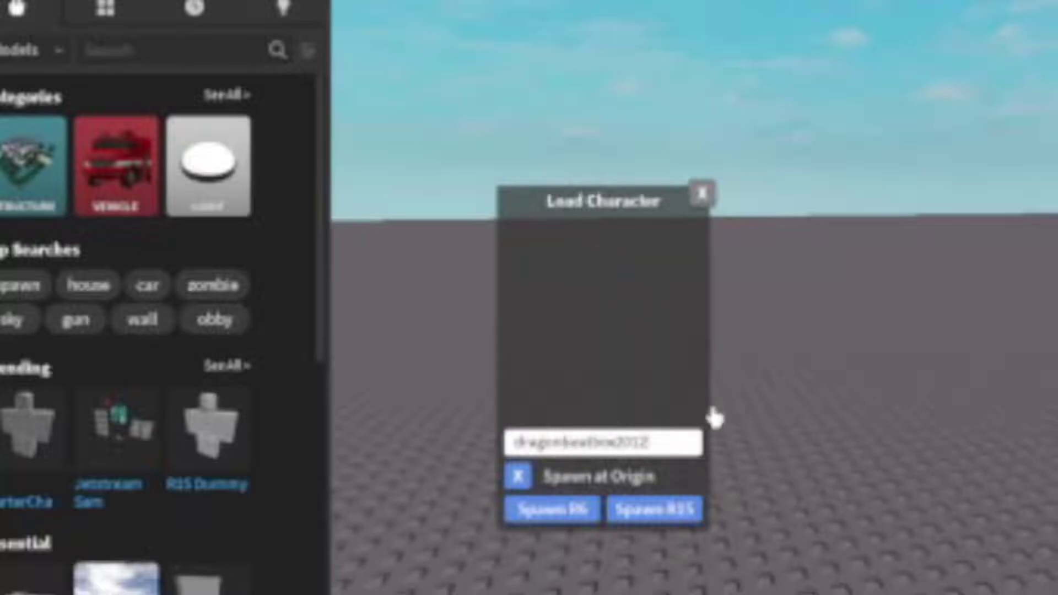
pyautogui.moveTo(711, 416); pyautogui.dragTo(736, 436, button='right')
pyautogui.moveTo(1042, 306); pyautogui.dragTo(1042, 306, button='right')
pyautogui.write('w')
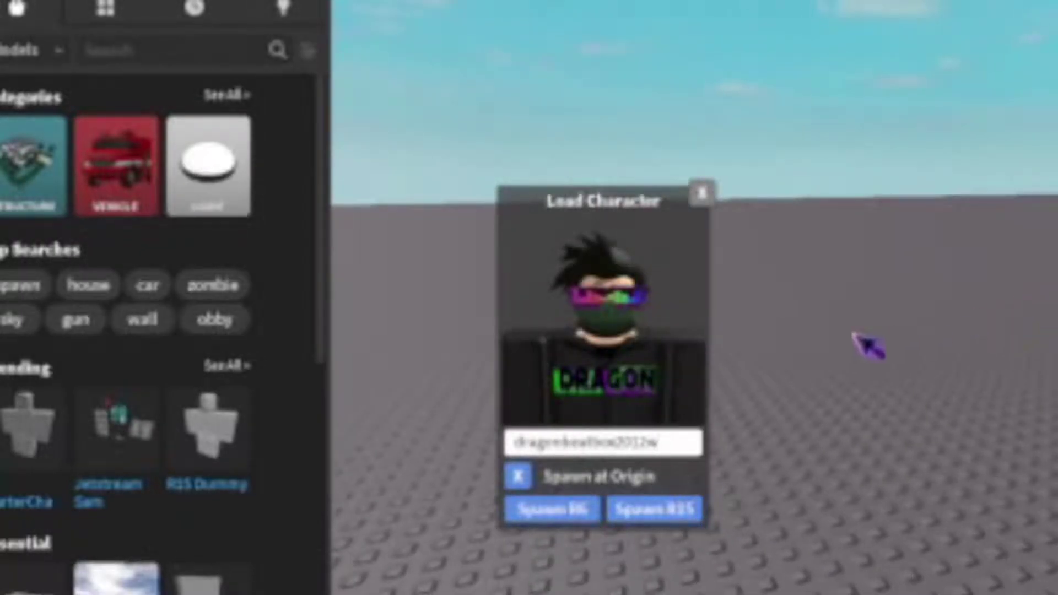
pyautogui.write('waa')
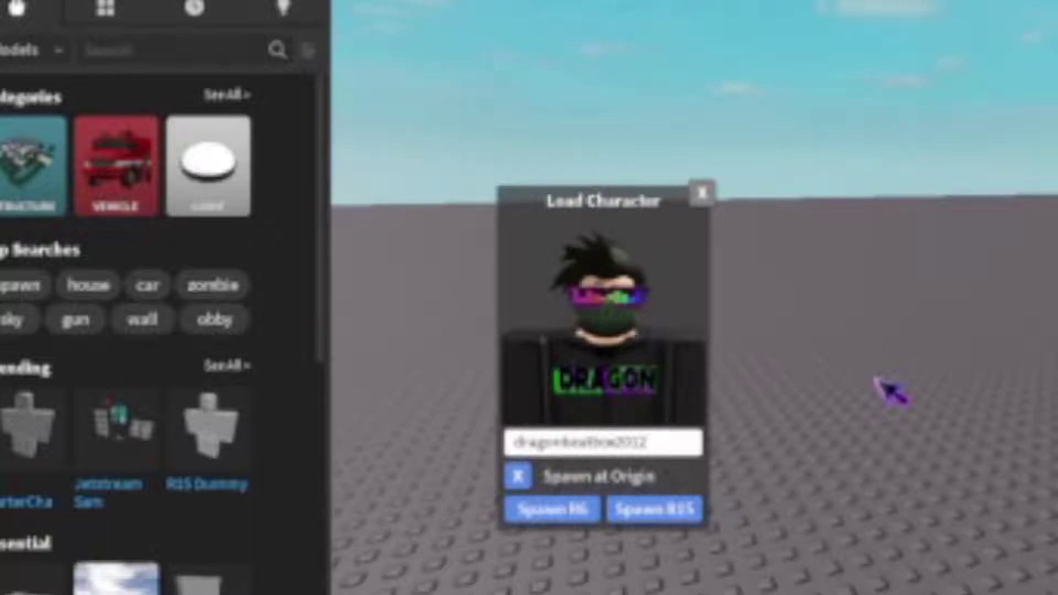
pyautogui.moveTo(875, 380); pyautogui.dragTo(844, 378, button='right')
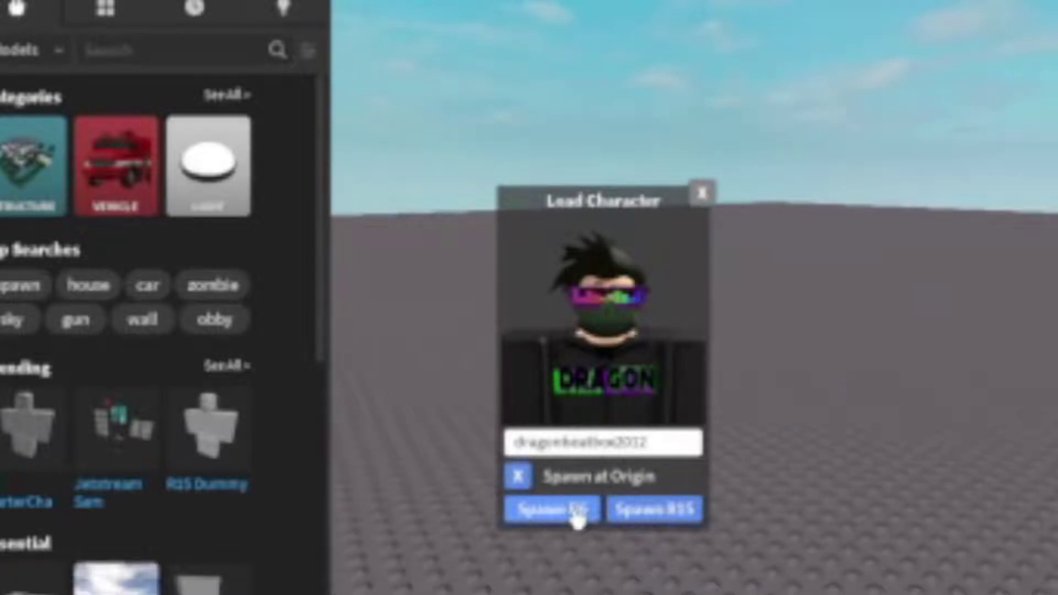
# Step: Spawn the loaded avatar as an R6 character at the origin, close the Load Character window and focus on the model
pyautogui.moveTo(936, 227); pyautogui.dragTo(952, 228, button='right')
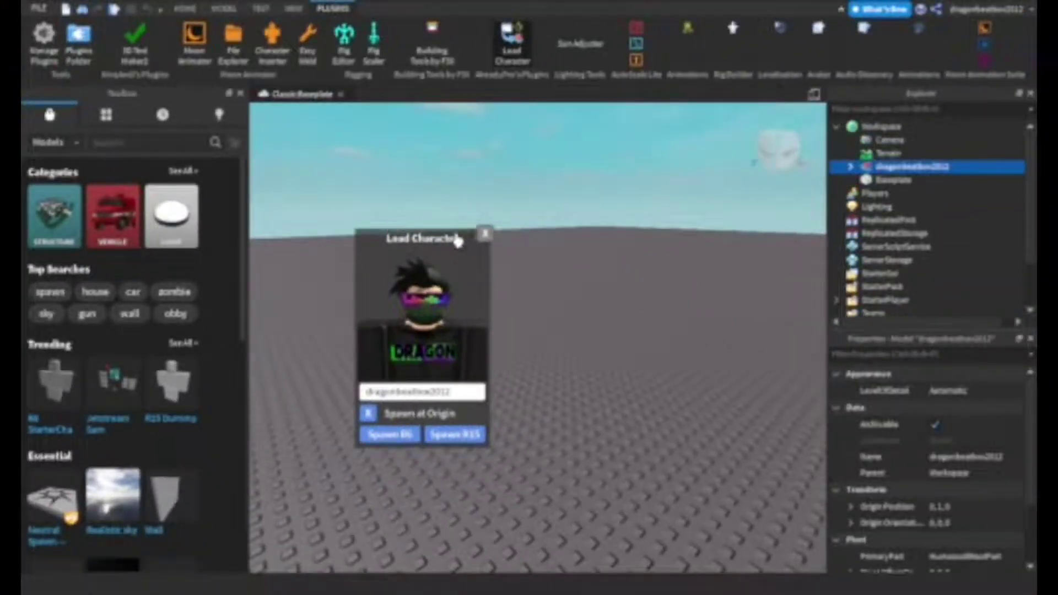
pyautogui.click(485, 234)
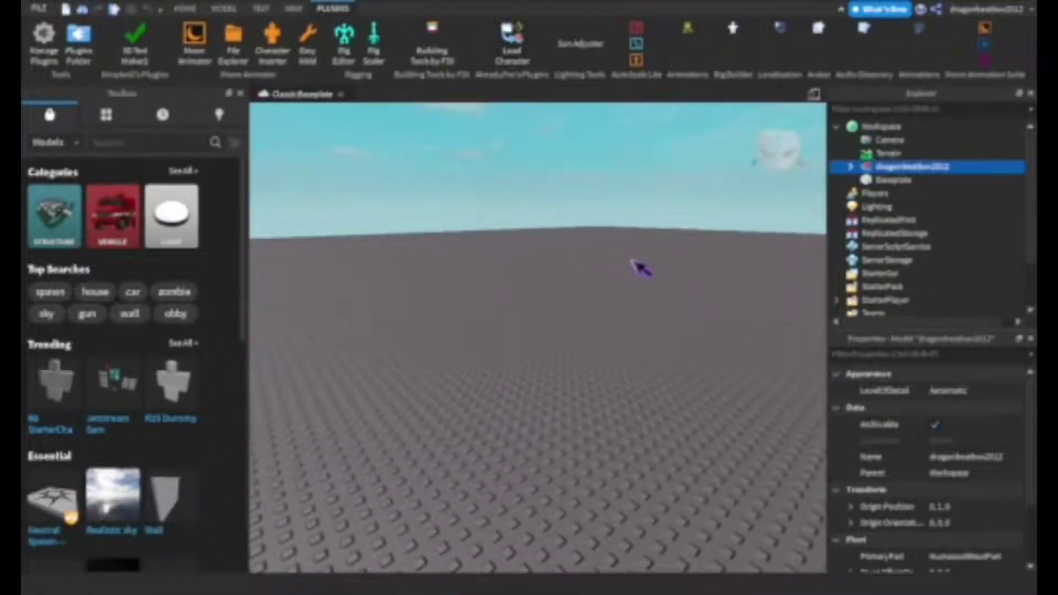
pyautogui.press('f')
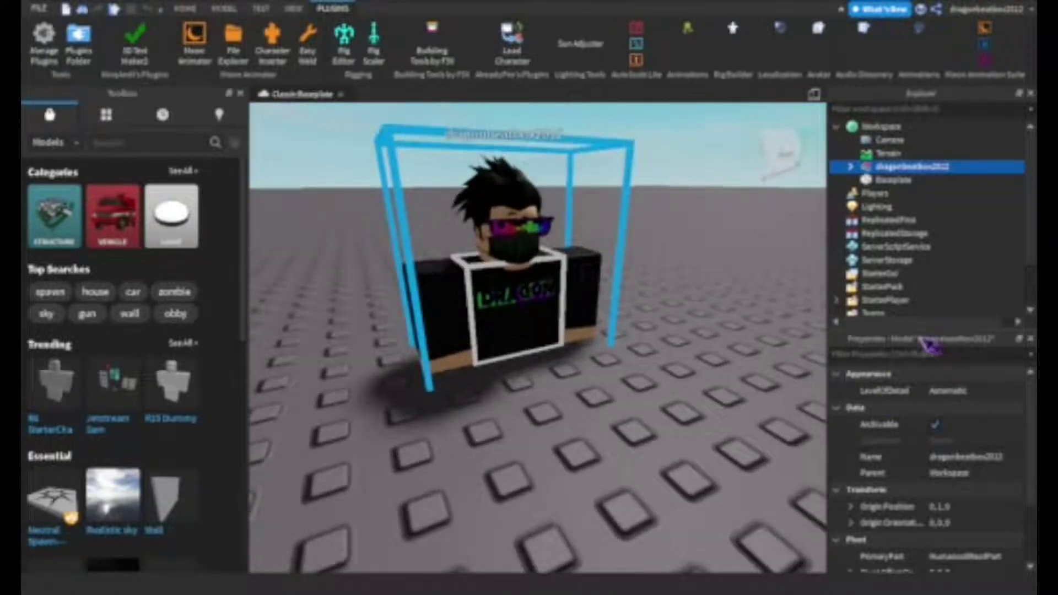
# Step: Set the character model's Origin Position to 0,3,0 so it is raised above the baseplate
pyautogui.moveTo(590, 334); pyautogui.dragTo(593, 335, button='right')
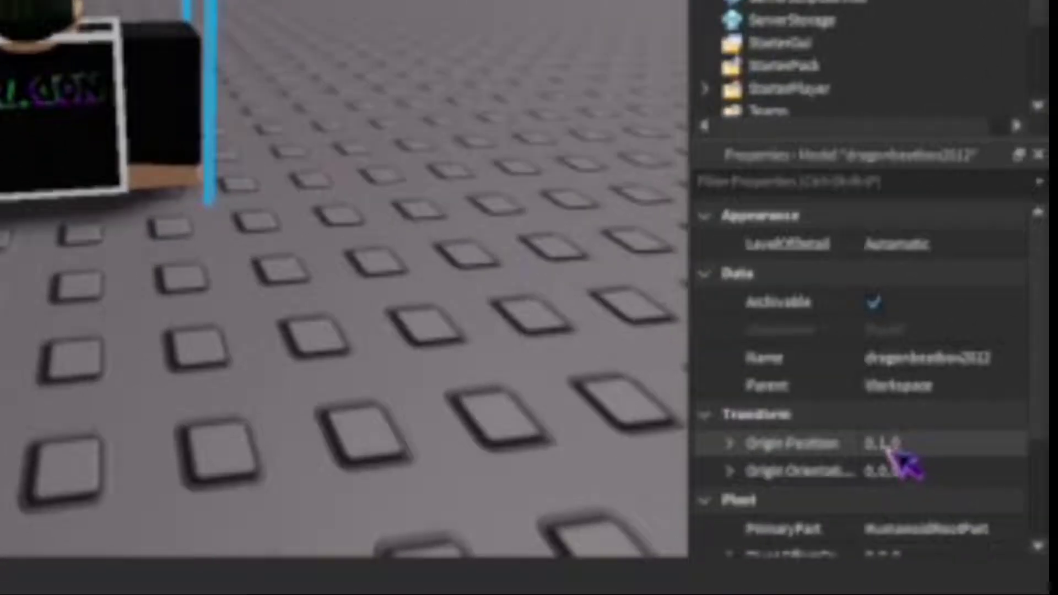
pyautogui.click(887, 448)
pyautogui.click(885, 448)
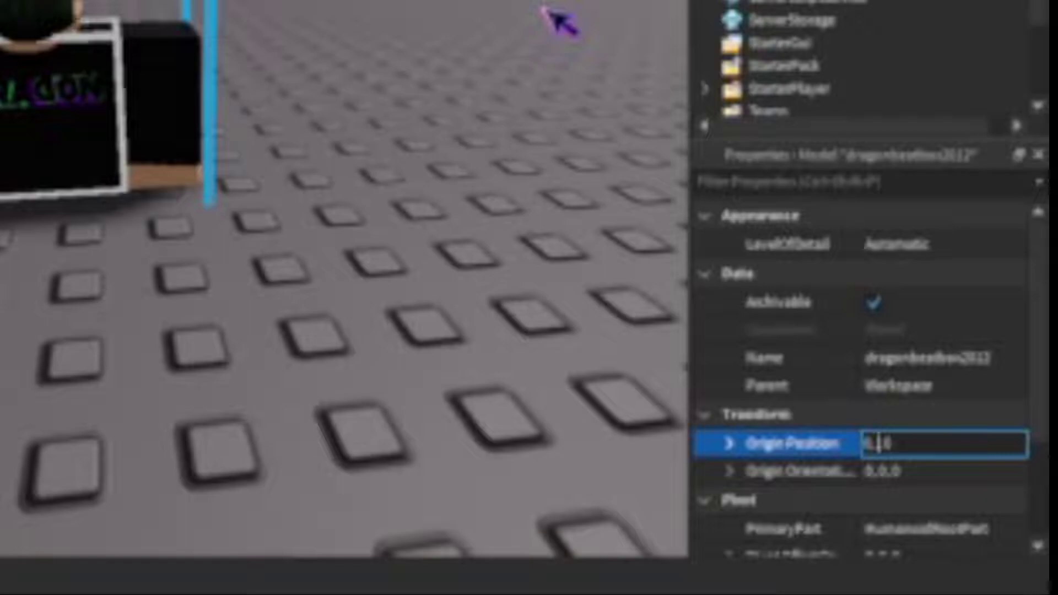
pyautogui.press('Return')
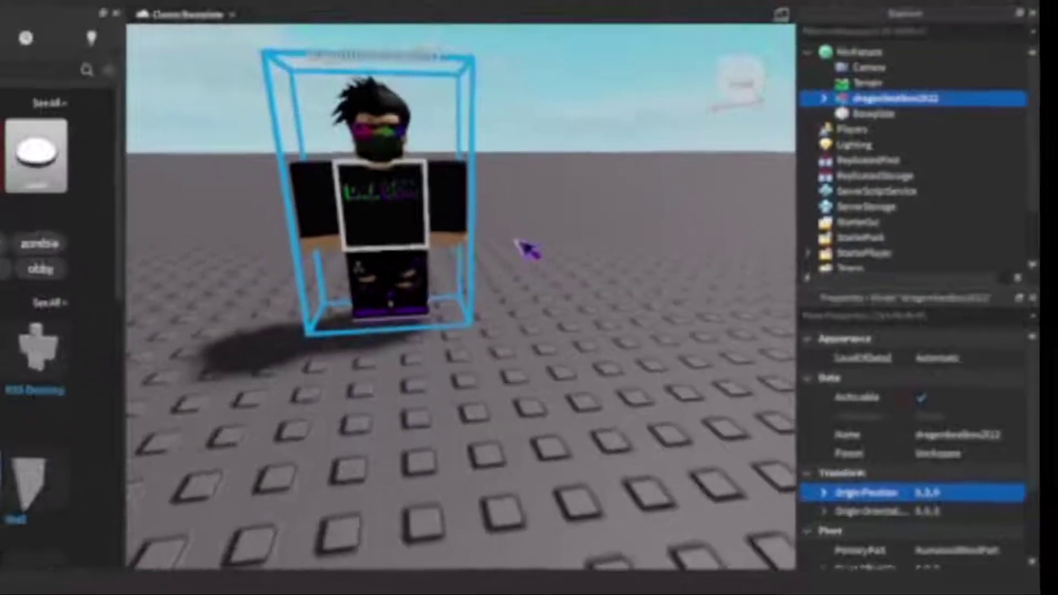
pyautogui.scroll(4, 274, 71)
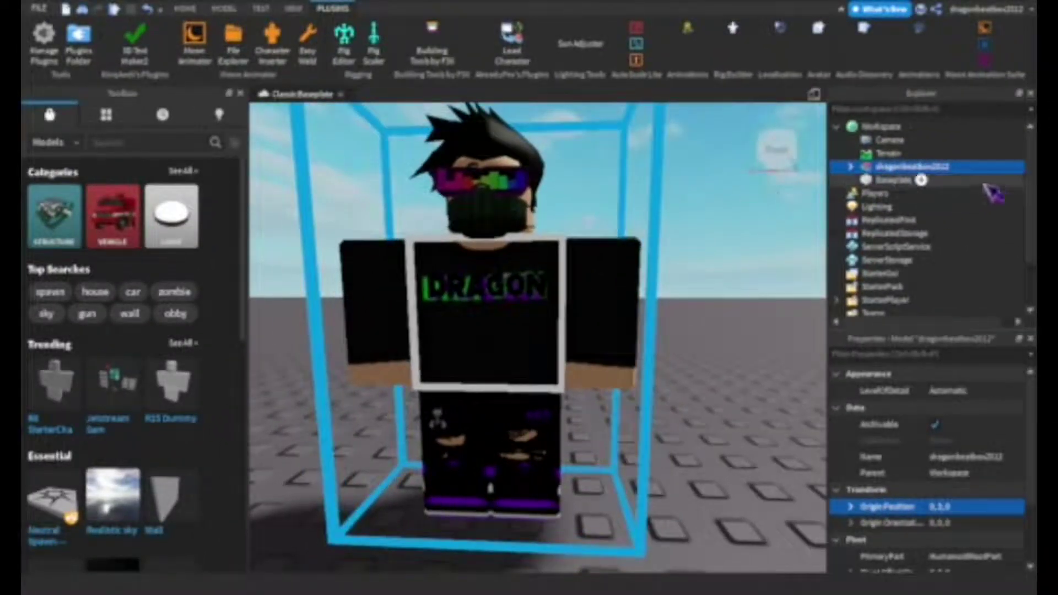
pyautogui.click(852, 167)
pyautogui.click(852, 167)
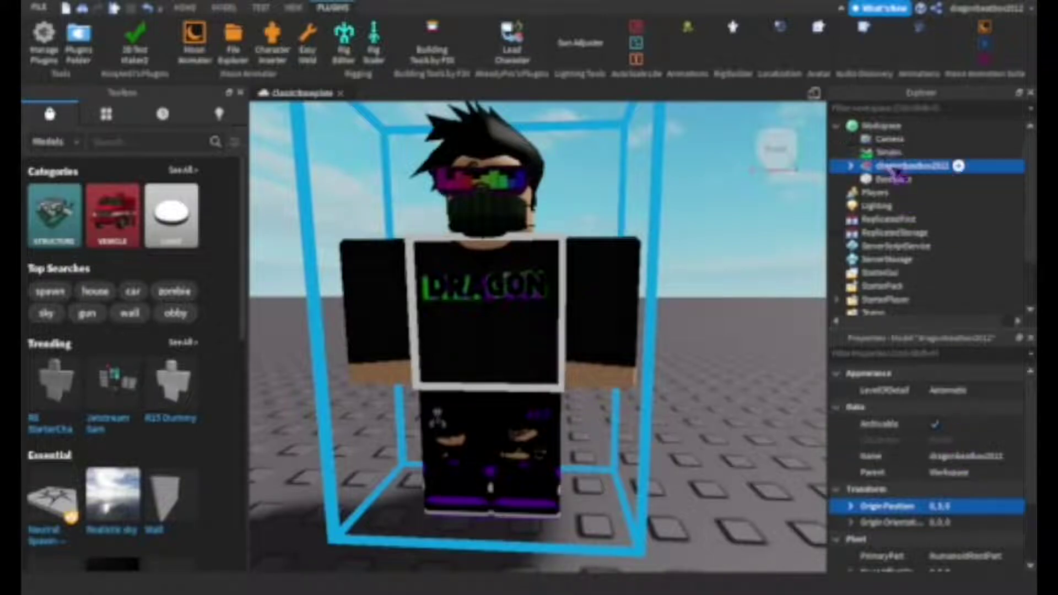
pyautogui.rightClick(890, 169)
pyautogui.click(905, 559)
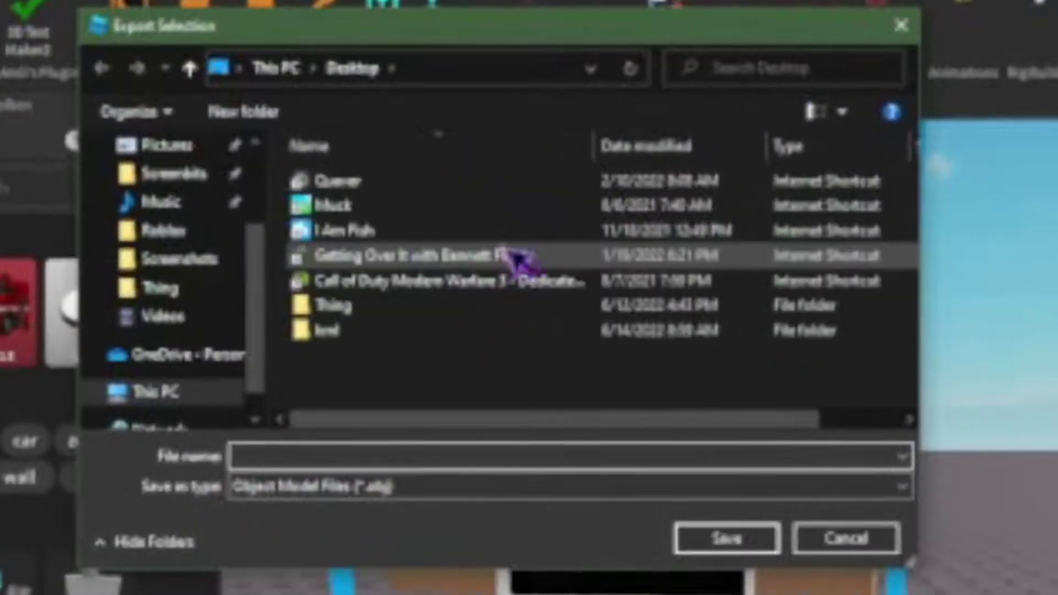
pyautogui.doubleClick(410, 309)
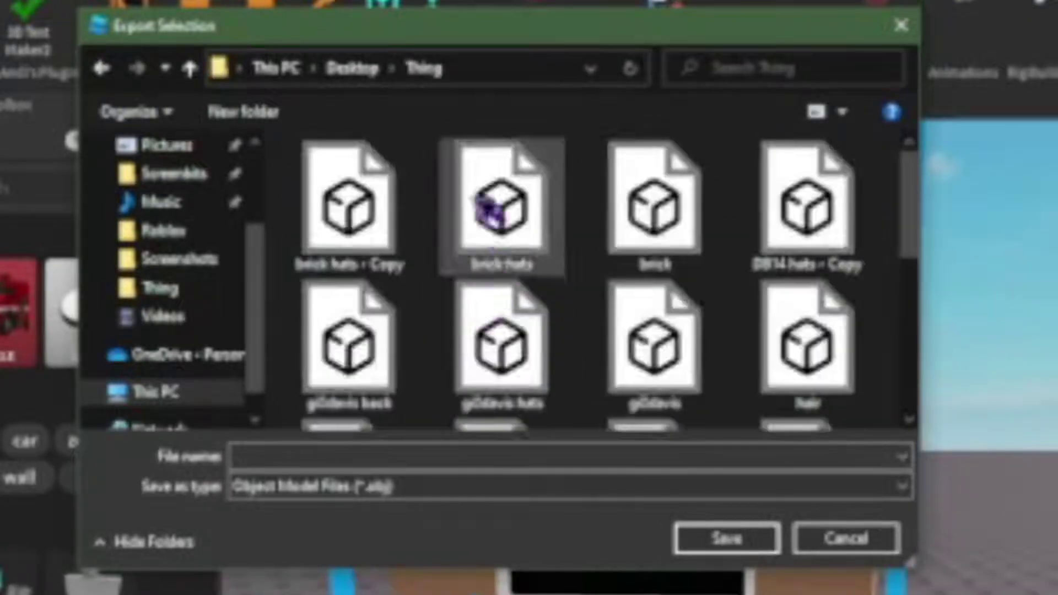
pyautogui.scroll(-1, 662, 237)
pyautogui.scroll(3, 672, 237)
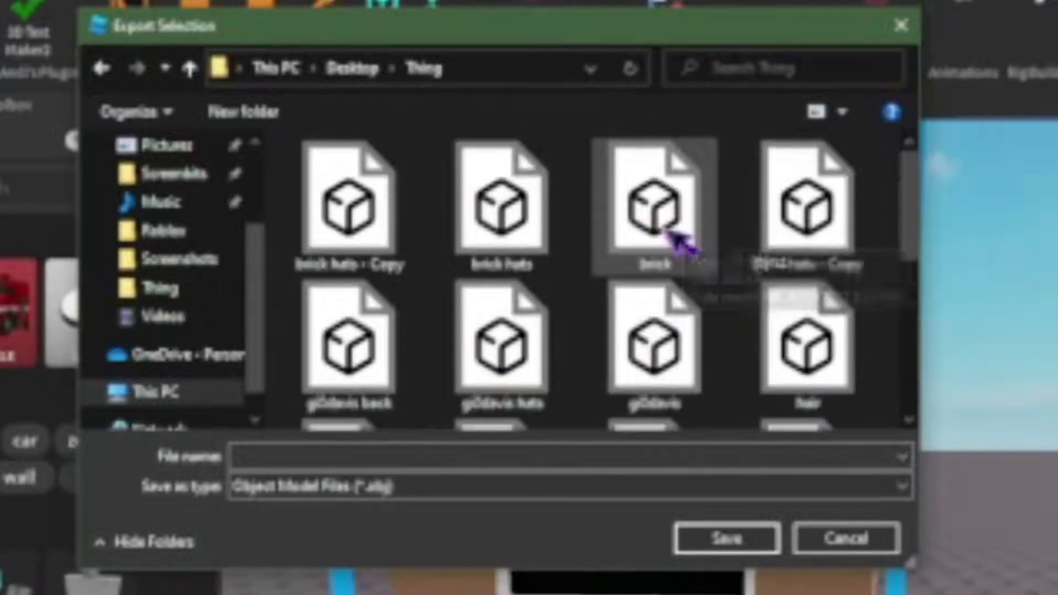
pyautogui.scroll(-1, 675, 238)
pyautogui.scroll(1, 811, 166)
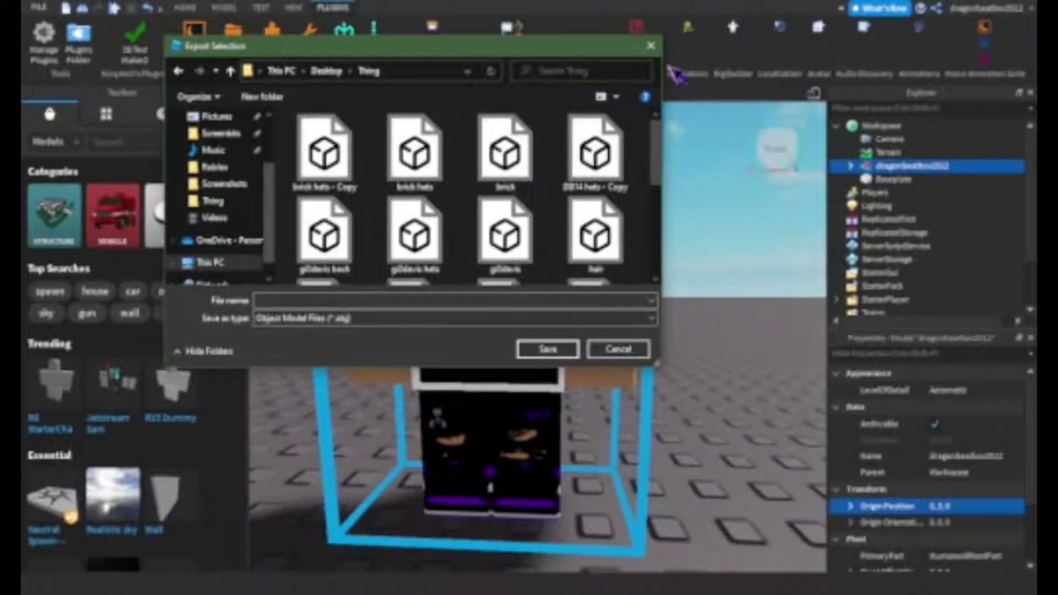
pyautogui.click(652, 46)
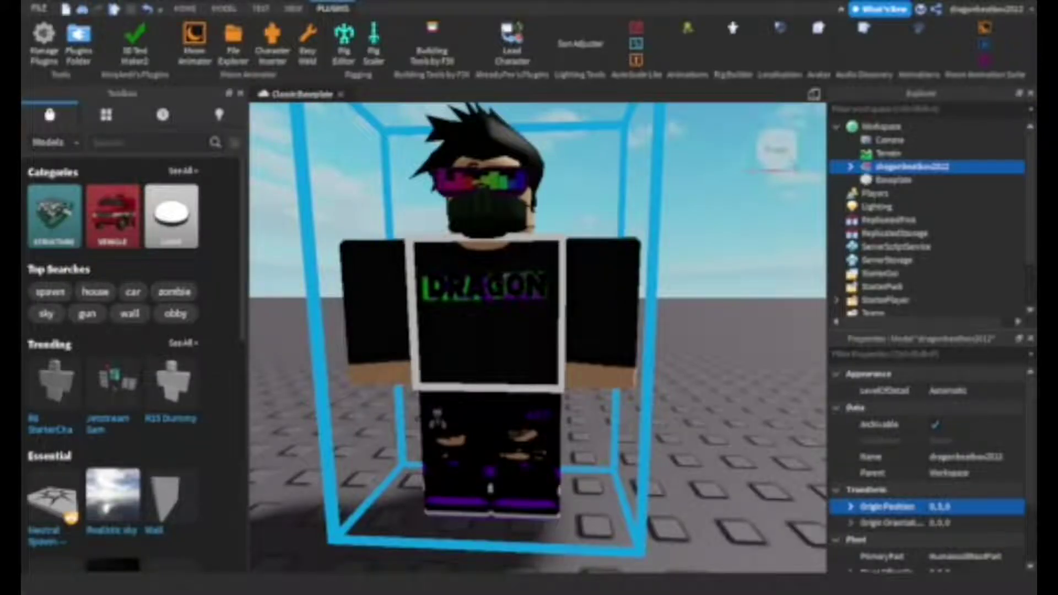
# Step: Expand the character model in the workspace and move its Humanoid object inside the Shirt object
pyautogui.scroll(-5, 733, 297)
pyautogui.scroll(7, 733, 296)
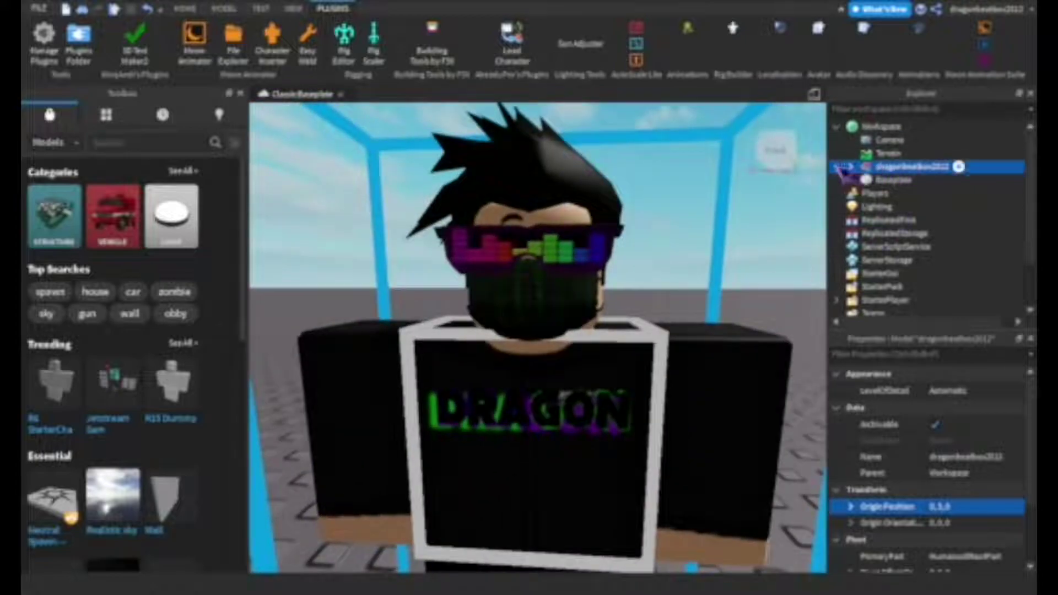
pyautogui.click(842, 167)
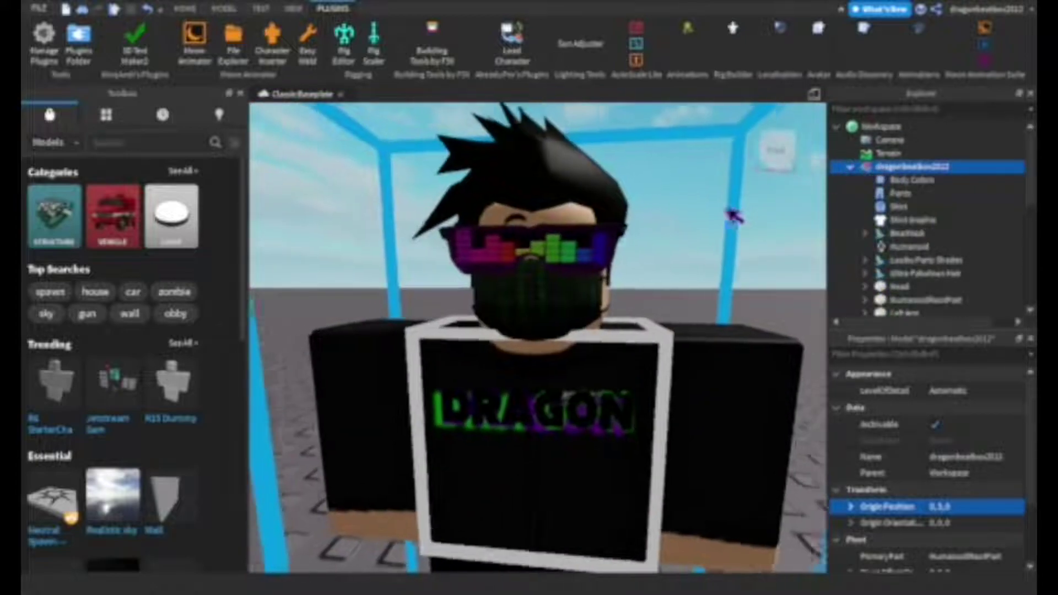
pyautogui.scroll(-6, 735, 215)
pyautogui.scroll(3, 734, 215)
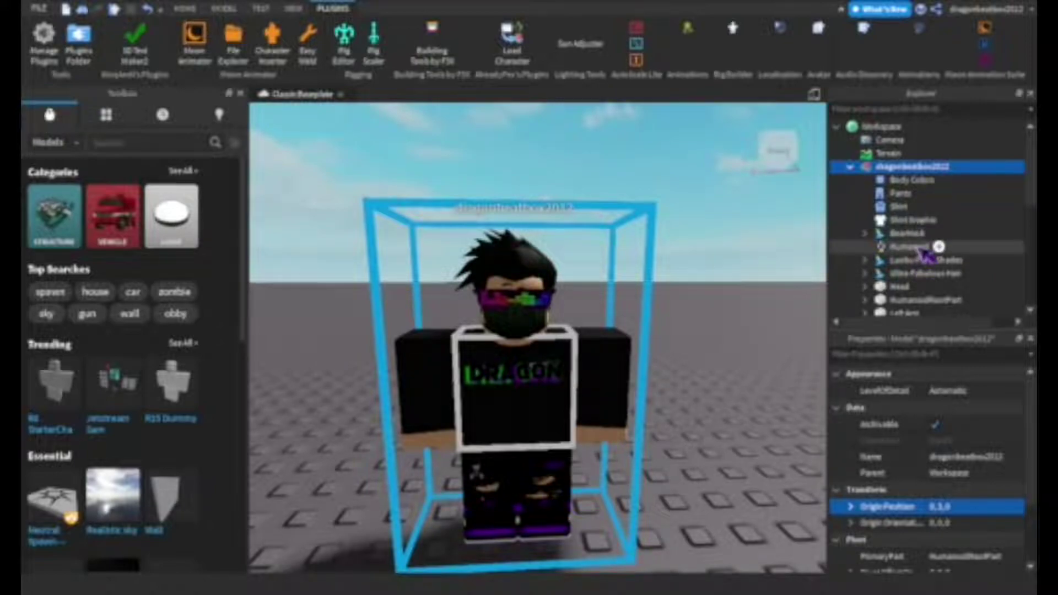
pyautogui.moveTo(926, 249); pyautogui.dragTo(918, 208)
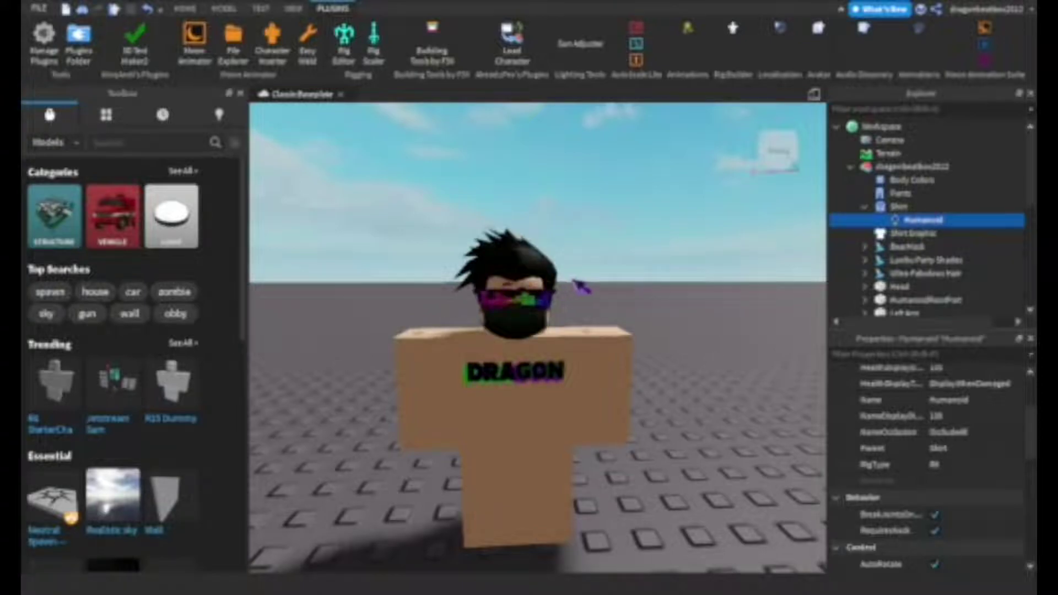
pyautogui.moveTo(579, 283); pyautogui.dragTo(605, 265, button='middle')
pyautogui.scroll(5, 586, 277)
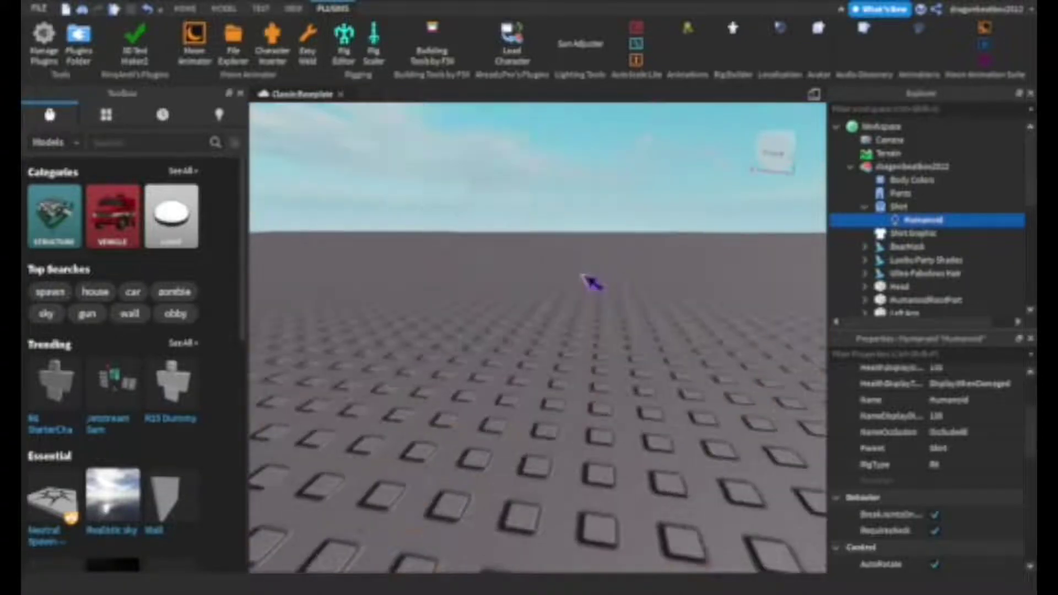
pyautogui.scroll(-3, 585, 277)
pyautogui.scroll(1, 585, 277)
pyautogui.scroll(-5, 590, 278)
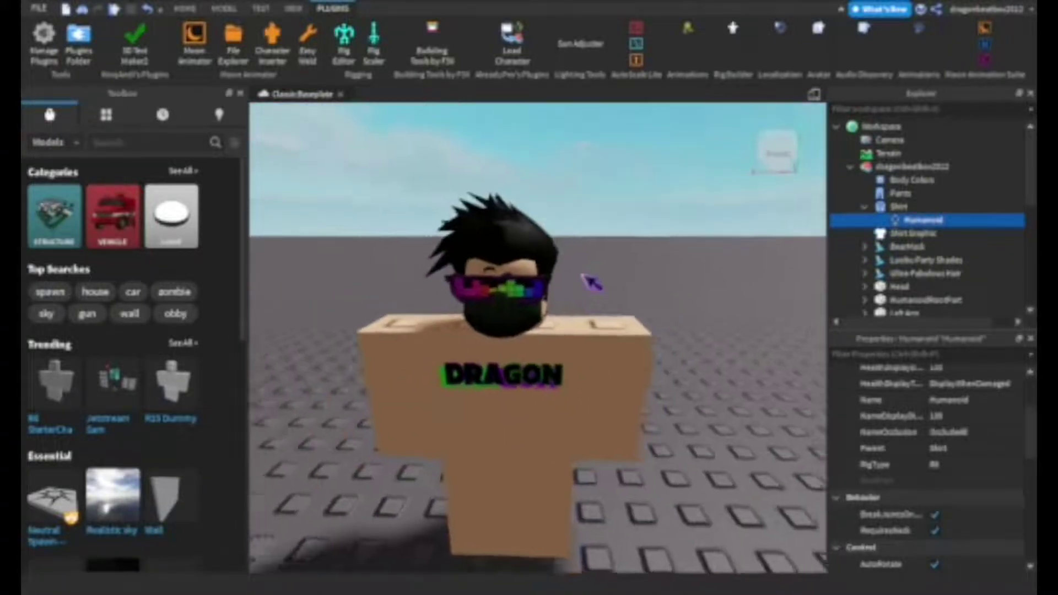
pyautogui.scroll(8, 591, 278)
pyautogui.scroll(-5, 581, 274)
# Step: Select the BearMask, Luobu Party Shades and Ultra-Fabulous Hair accessories together, leaving the Humanoid unselected, and focus on them
pyautogui.keyDown('ctrl'); pyautogui.click(937, 246); pyautogui.keyUp('ctrl')
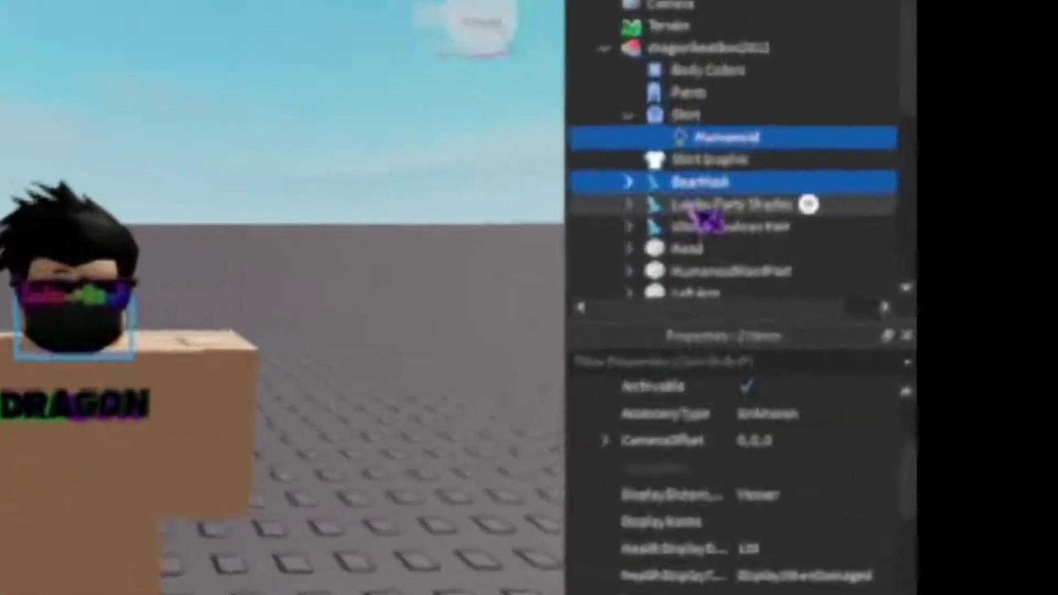
pyautogui.keyDown('ctrl'); pyautogui.click(698, 207); pyautogui.keyUp('ctrl')
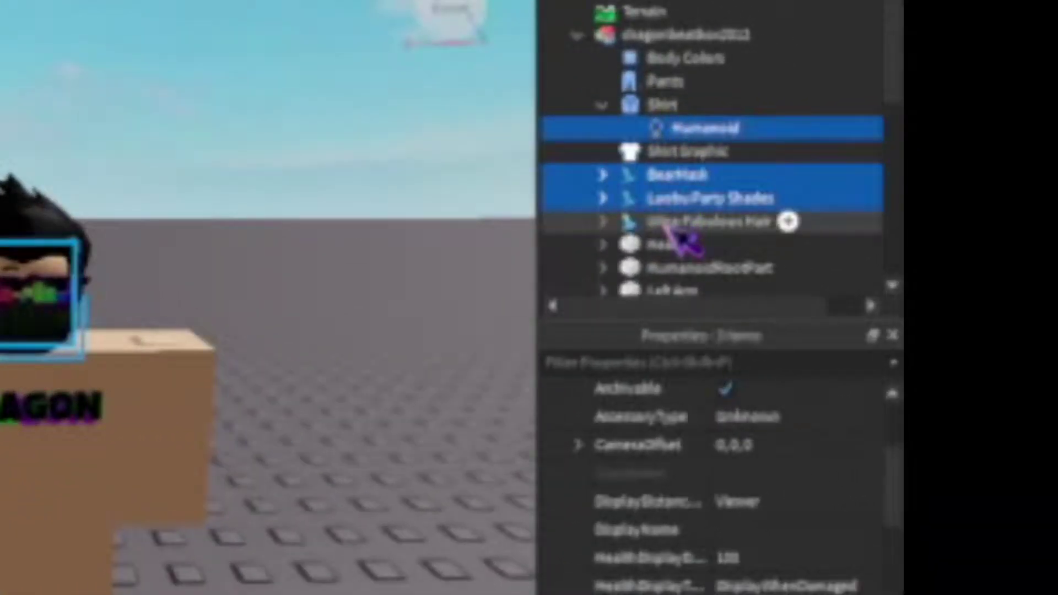
pyautogui.keyDown('ctrl'); pyautogui.click(669, 223); pyautogui.keyUp('ctrl')
pyautogui.doubleClick(697, 177)
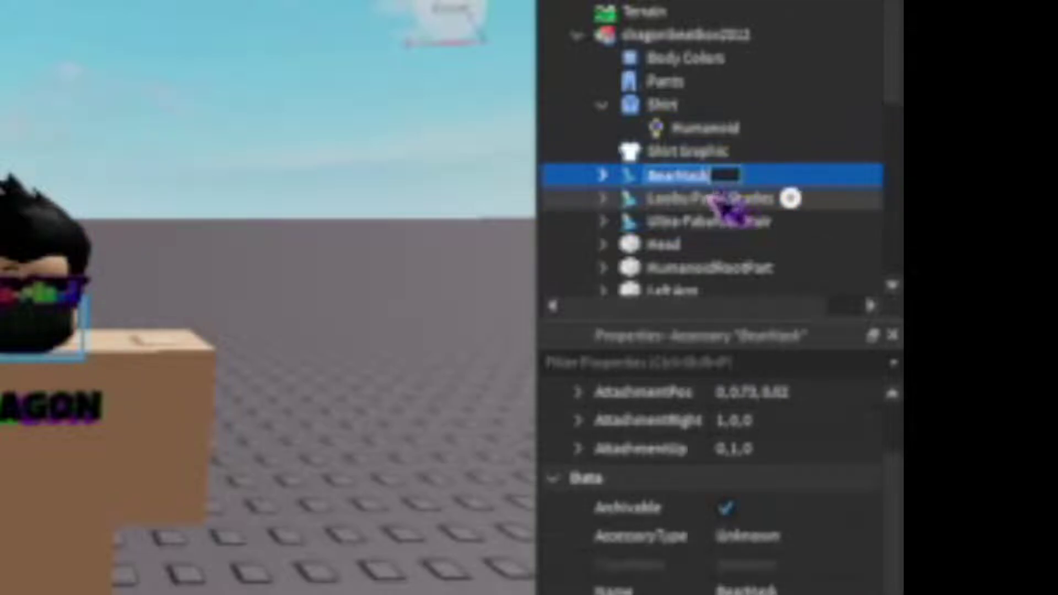
pyautogui.click(630, 176)
pyautogui.press('F2')
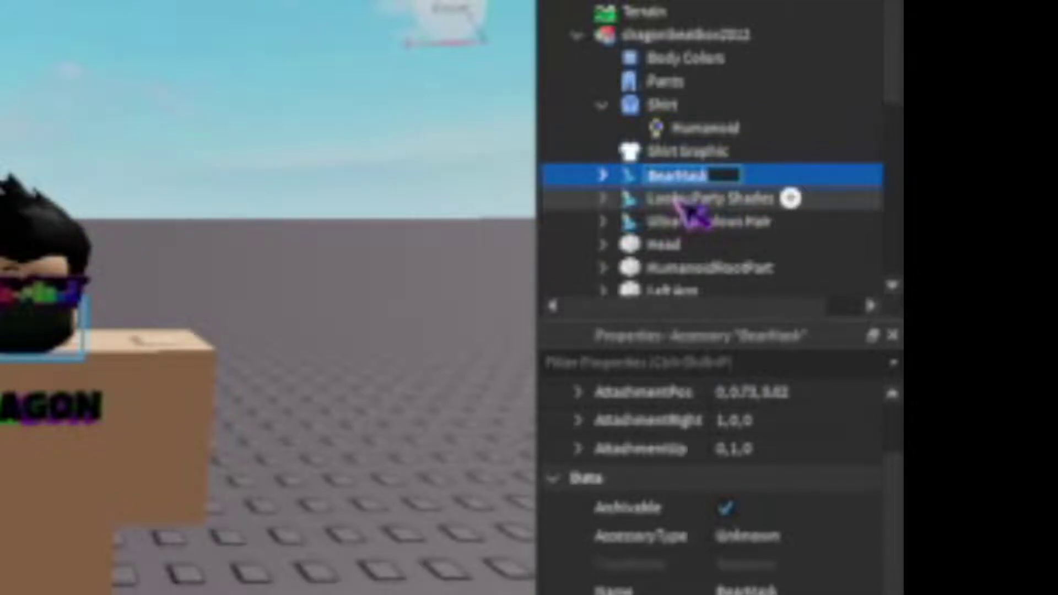
pyautogui.keyDown('ctrl'); pyautogui.click(686, 204); pyautogui.keyUp('ctrl')
pyautogui.keyDown('ctrl'); pyautogui.click(691, 224); pyautogui.keyUp('ctrl')
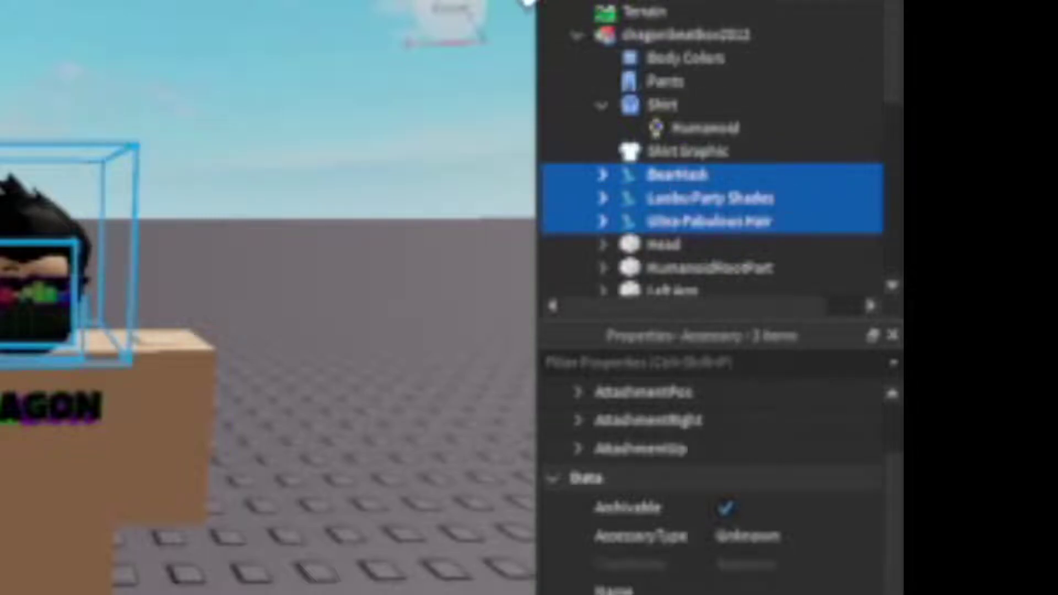
pyautogui.scroll(3, 276, 177)
pyautogui.scroll(-3, 274, 177)
pyautogui.moveTo(276, 176); pyautogui.dragTo(276, 177, button='right')
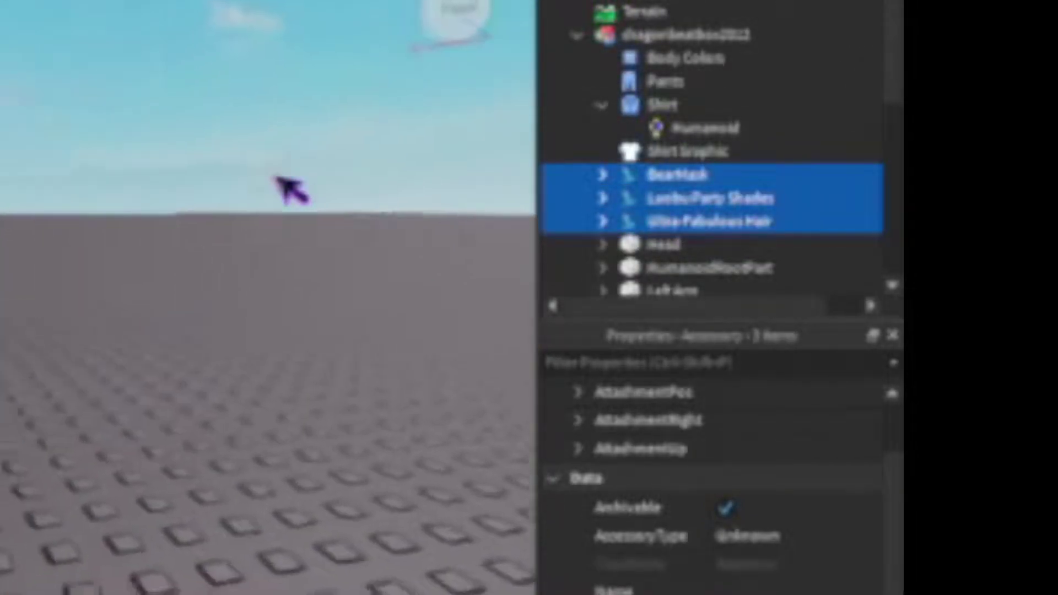
pyautogui.press('f')
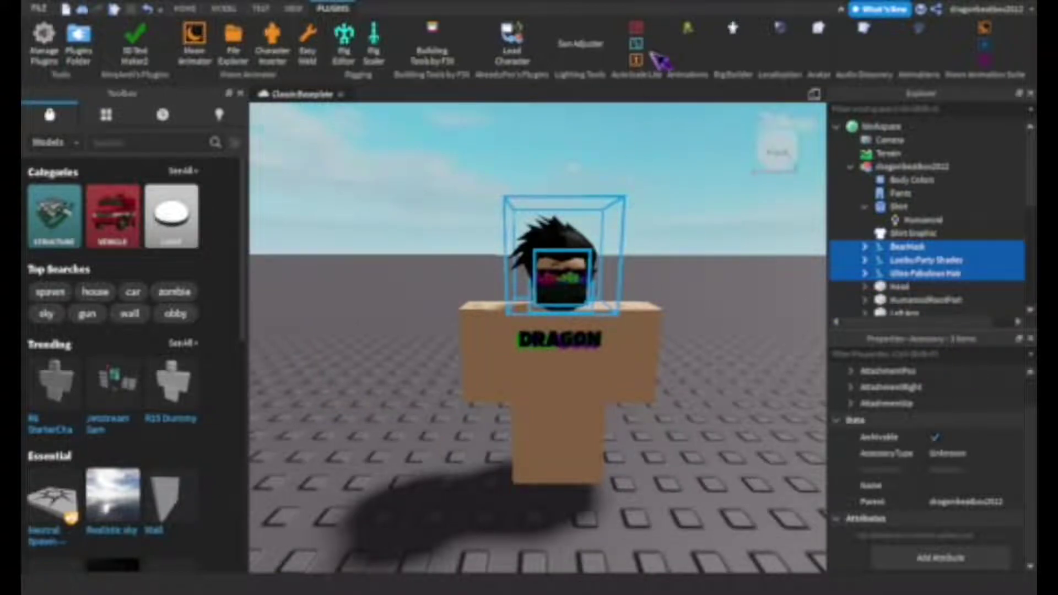
# Step: Clear the accessory selection and look closely at the avatar's head and accessories
pyautogui.click(683, 184)
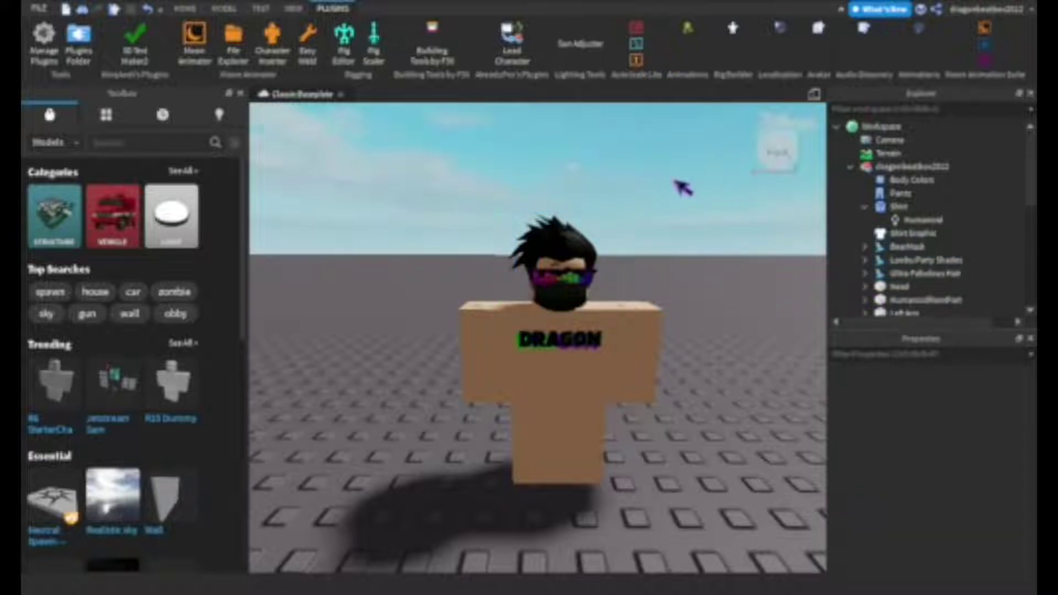
pyautogui.scroll(5, 682, 185)
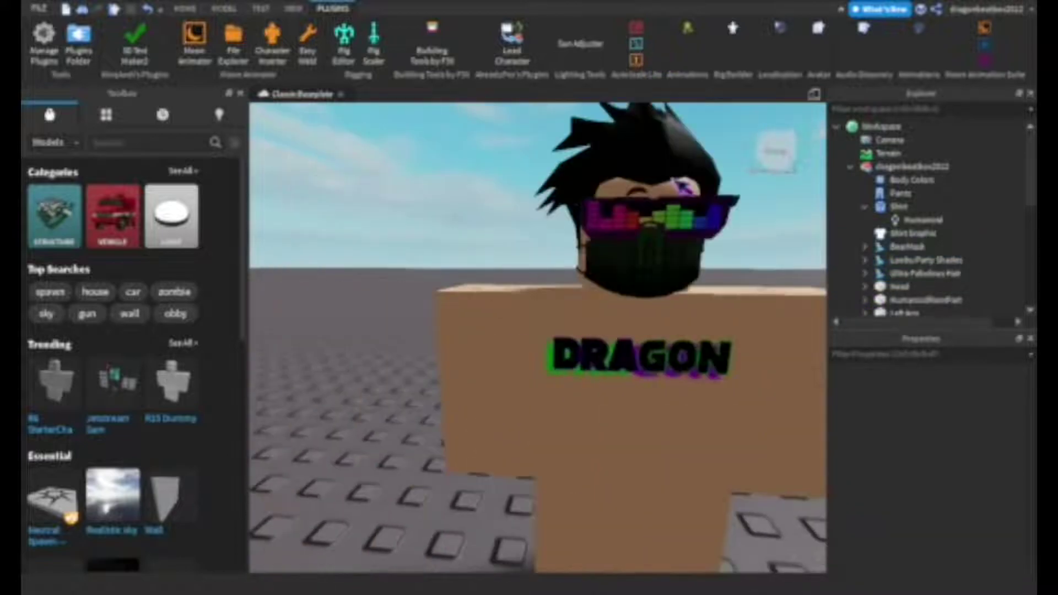
pyautogui.scroll(-5, 684, 188)
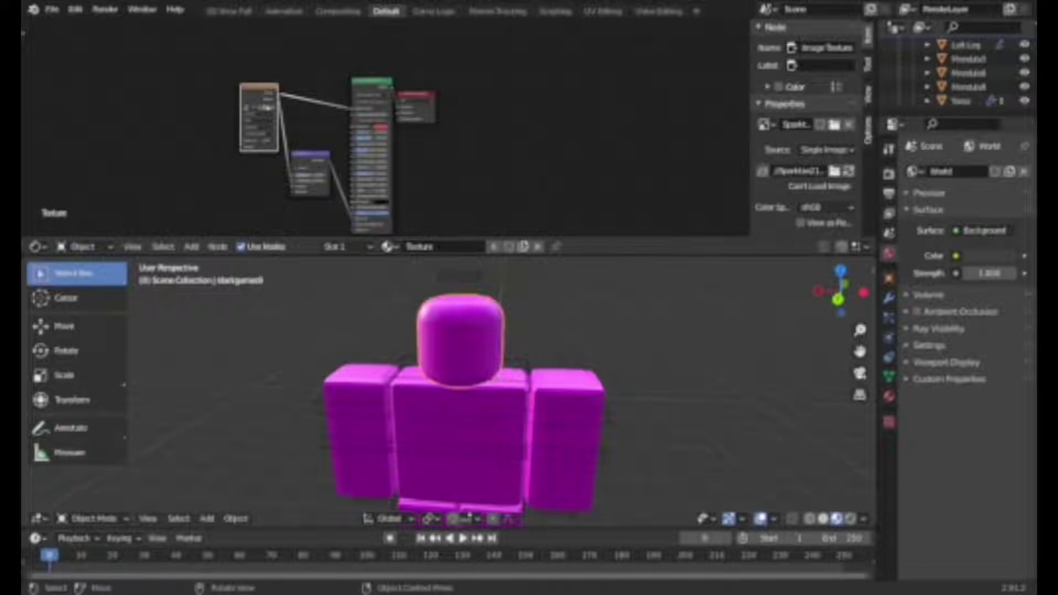
# Step: Switch to Blender and examine the untextured character rig and the nodes of its Texture material
pyautogui.rightClick(669, 361)
pyautogui.moveTo(731, 299); pyautogui.dragTo(538, 336, button='middle')
pyautogui.scroll(3, 352, 175)
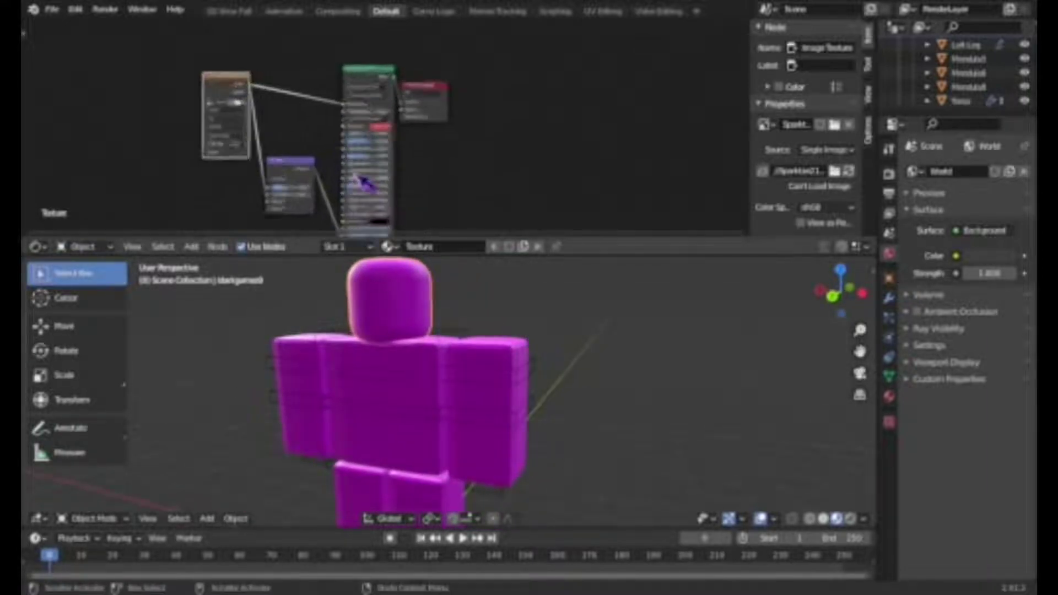
pyautogui.scroll(-3, 349, 171)
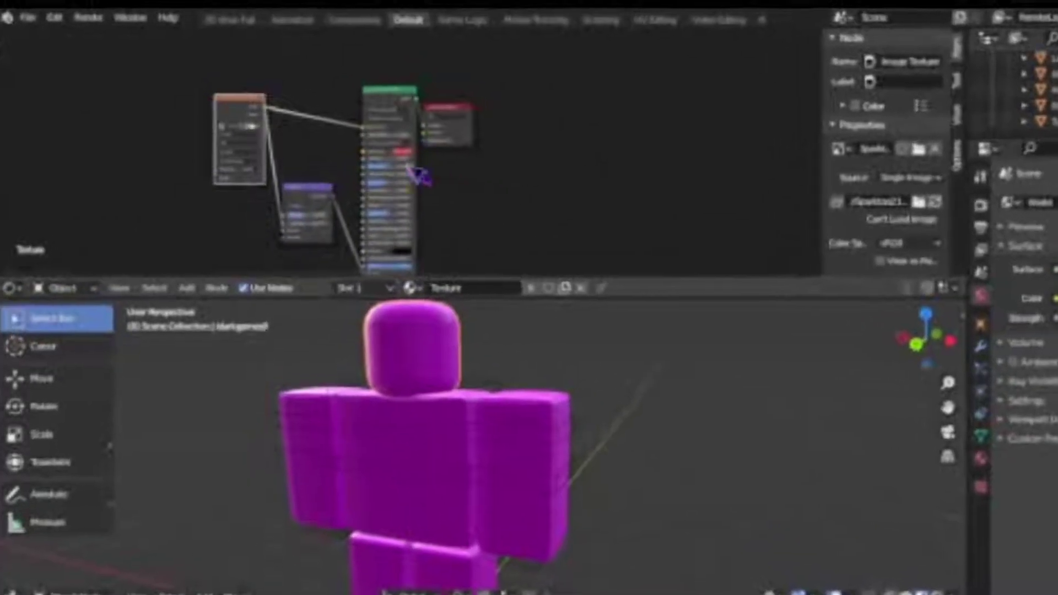
pyautogui.scroll(5, 394, 138)
pyautogui.moveTo(271, 141); pyautogui.dragTo(601, 205, button='middle')
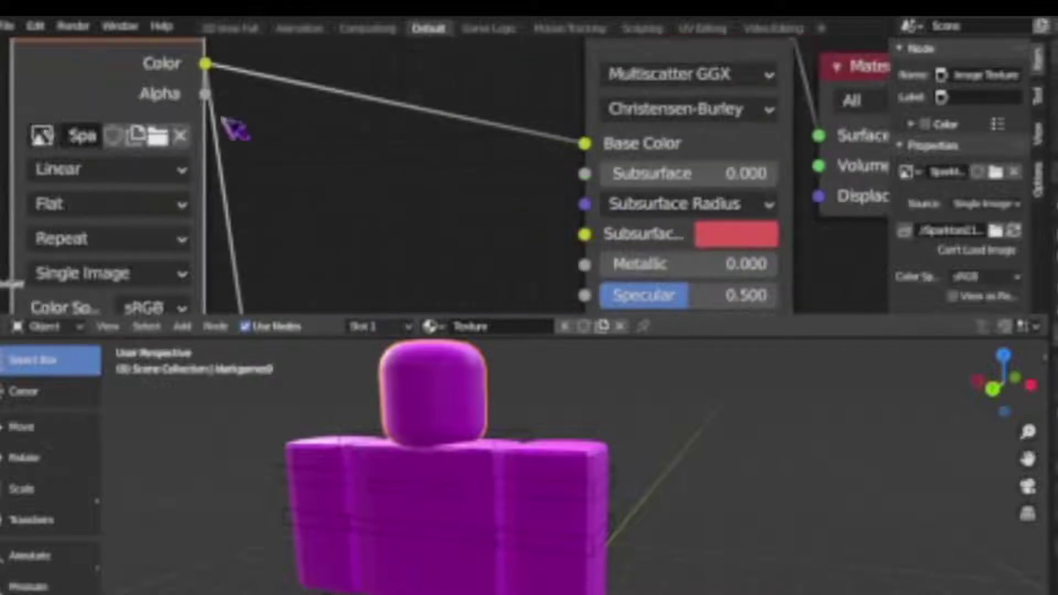
pyautogui.moveTo(224, 121); pyautogui.dragTo(539, 201, button='middle')
pyautogui.scroll(4, 534, 201)
pyautogui.scroll(-5, 543, 209)
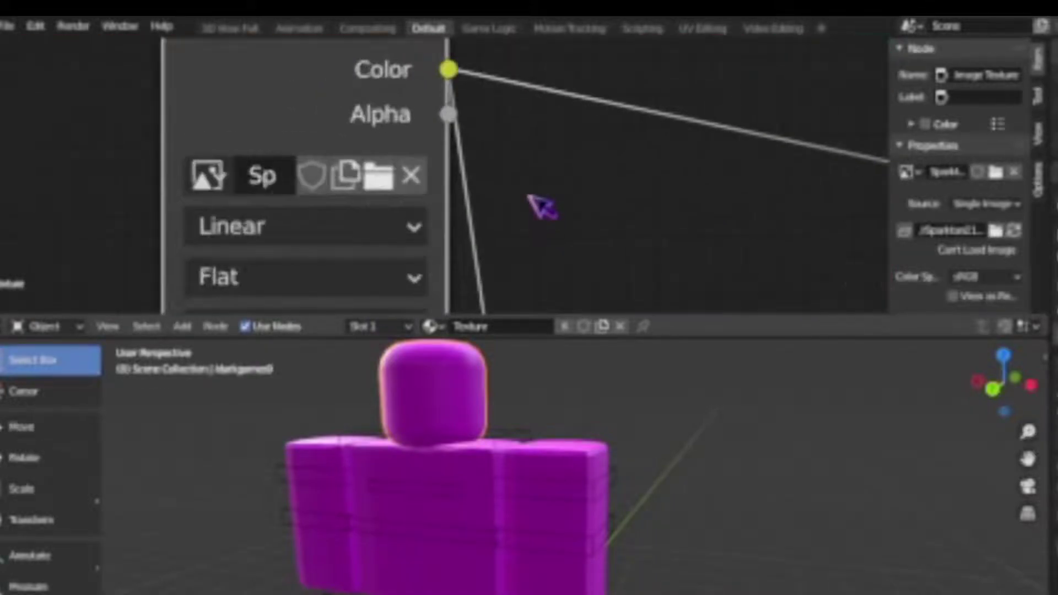
pyautogui.scroll(-2, 543, 208)
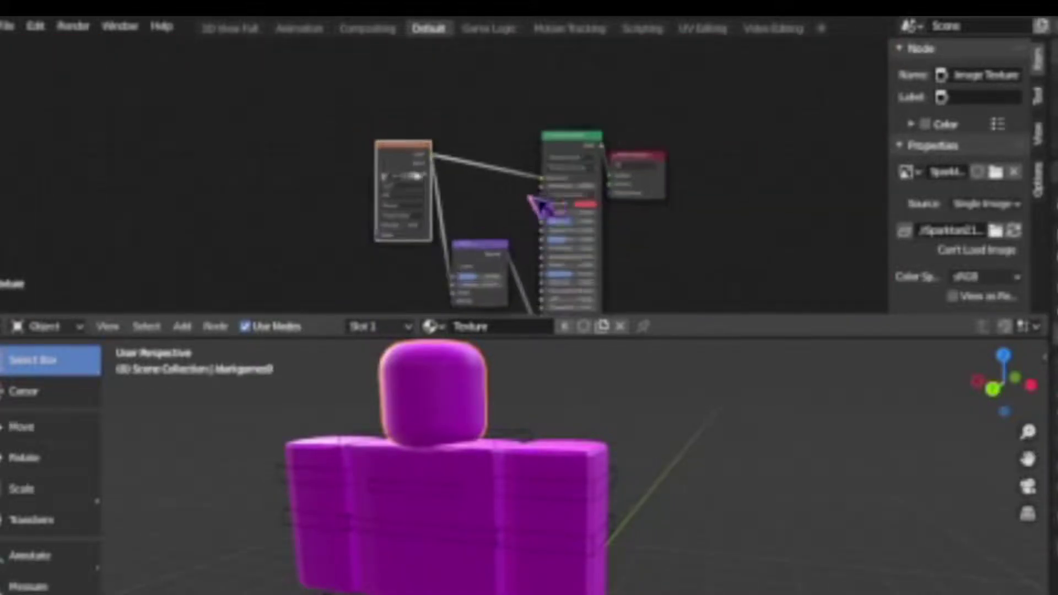
# Step: Replace the missing image in the Texture material's Image Texture node with DB14.png from the Thing folder
pyautogui.scroll(7, 446, 191)
pyautogui.moveTo(445, 190); pyautogui.dragTo(531, 197, button='middle')
pyautogui.scroll(1, 537, 201)
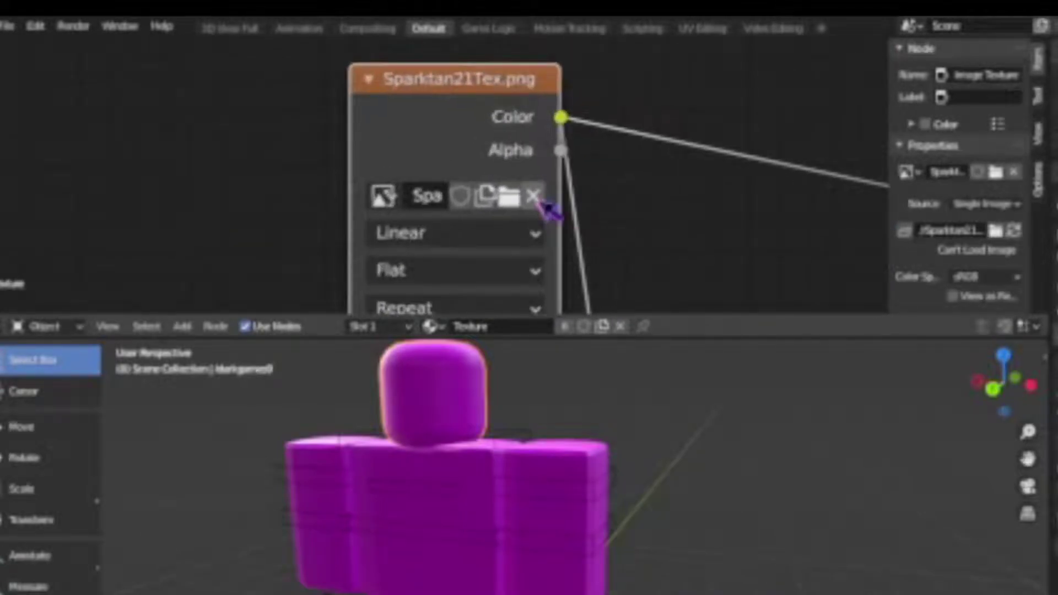
pyautogui.scroll(-1, 487, 115)
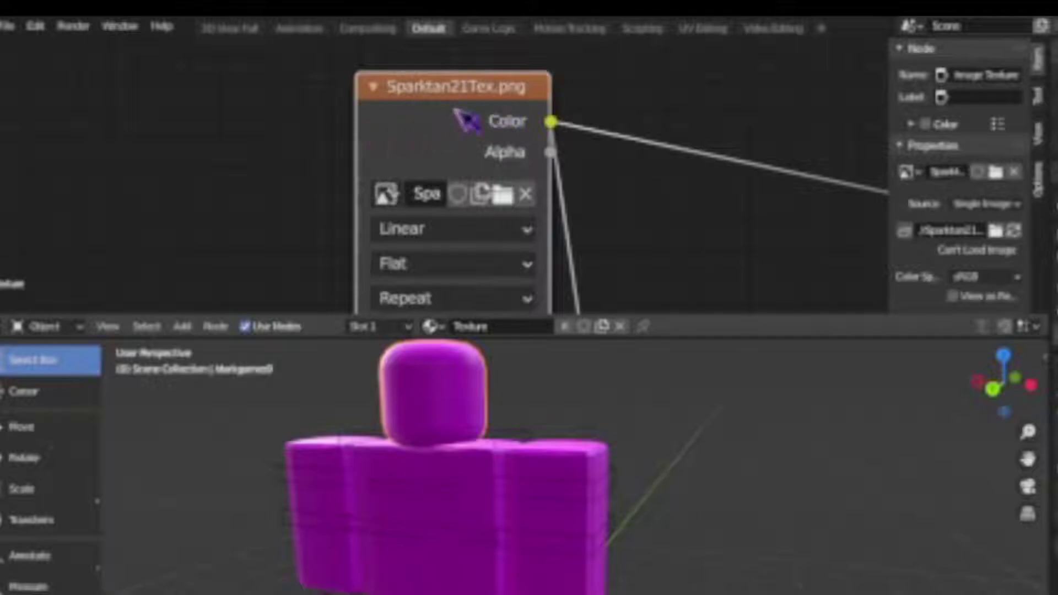
pyautogui.click(519, 200)
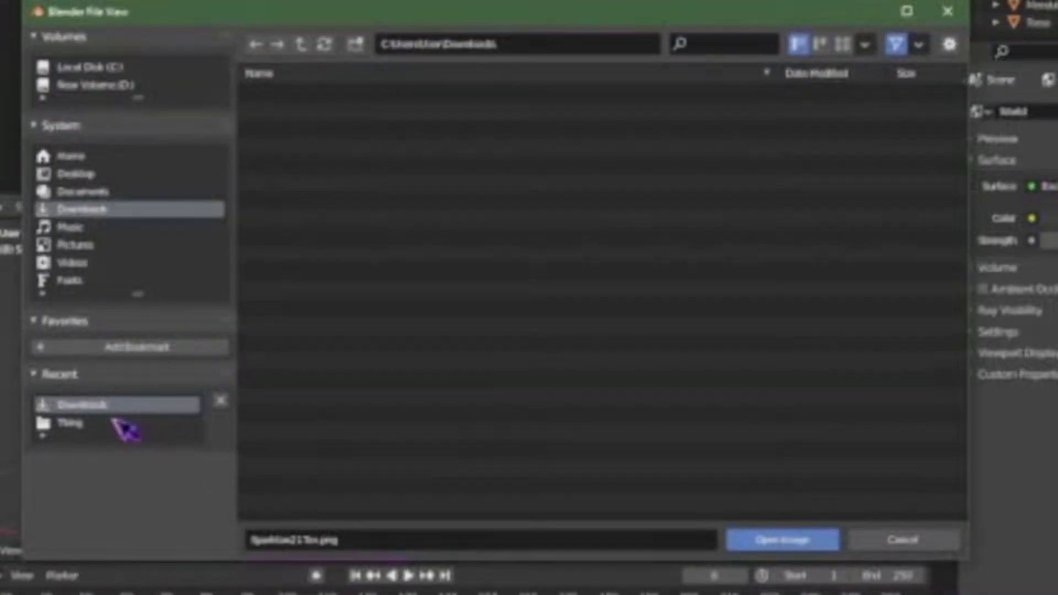
pyautogui.click(77, 422)
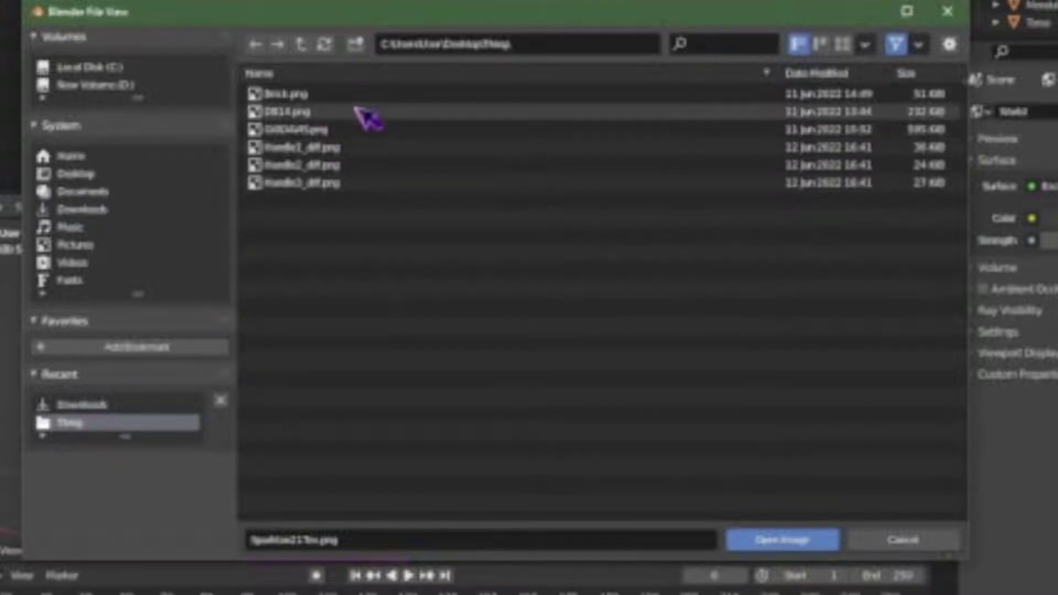
pyautogui.doubleClick(367, 113)
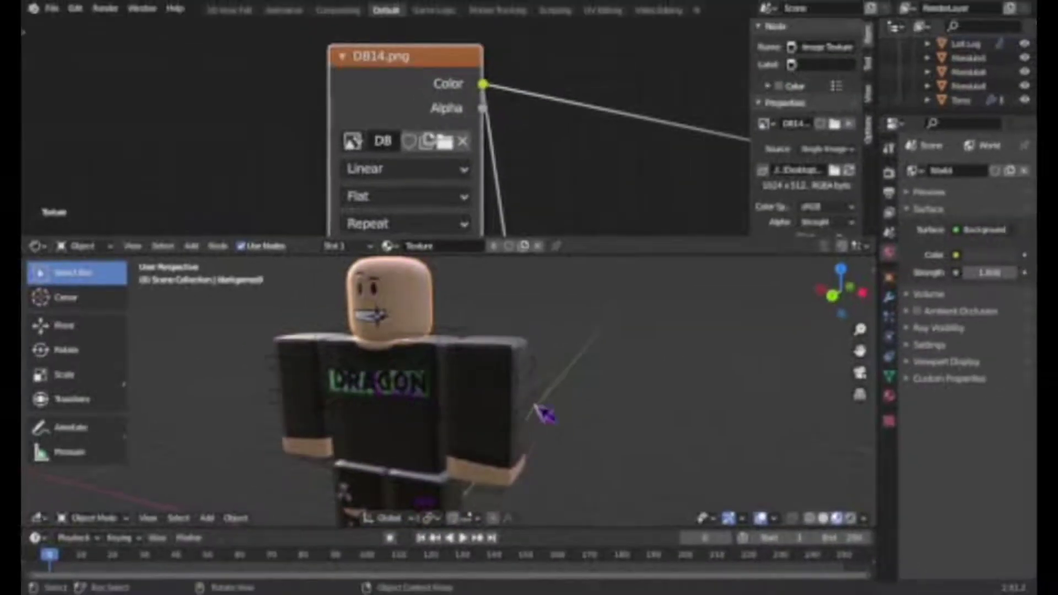
# Step: Inspect the textured character's face, shirt and legs from several distances and angles
pyautogui.moveTo(551, 407); pyautogui.dragTo(578, 424, button='middle')
pyautogui.scroll(2, 576, 419)
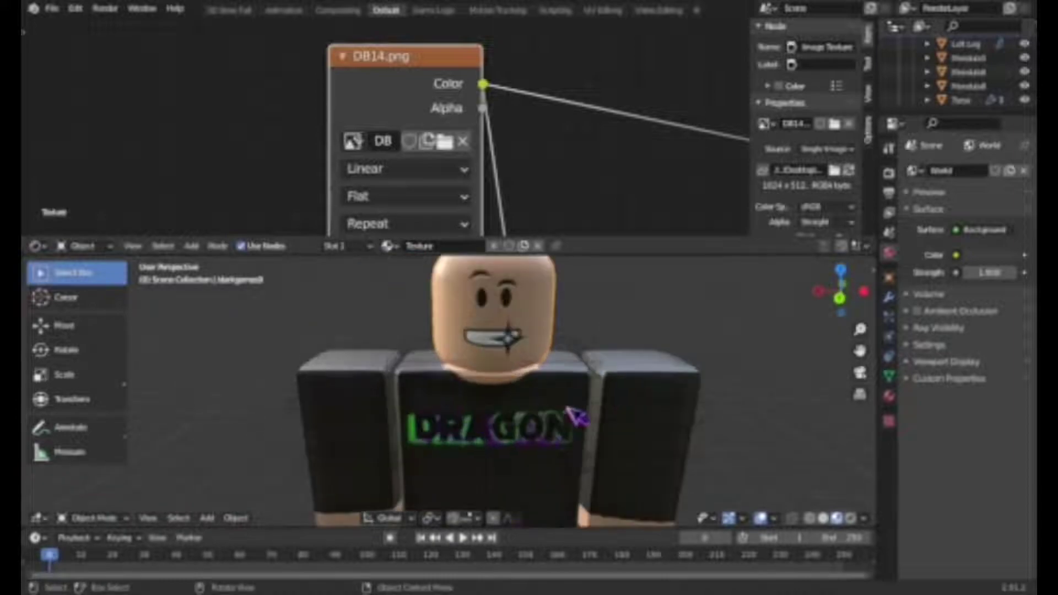
pyautogui.scroll(-2, 576, 418)
pyautogui.moveTo(538, 377); pyautogui.dragTo(558, 397, button='middle')
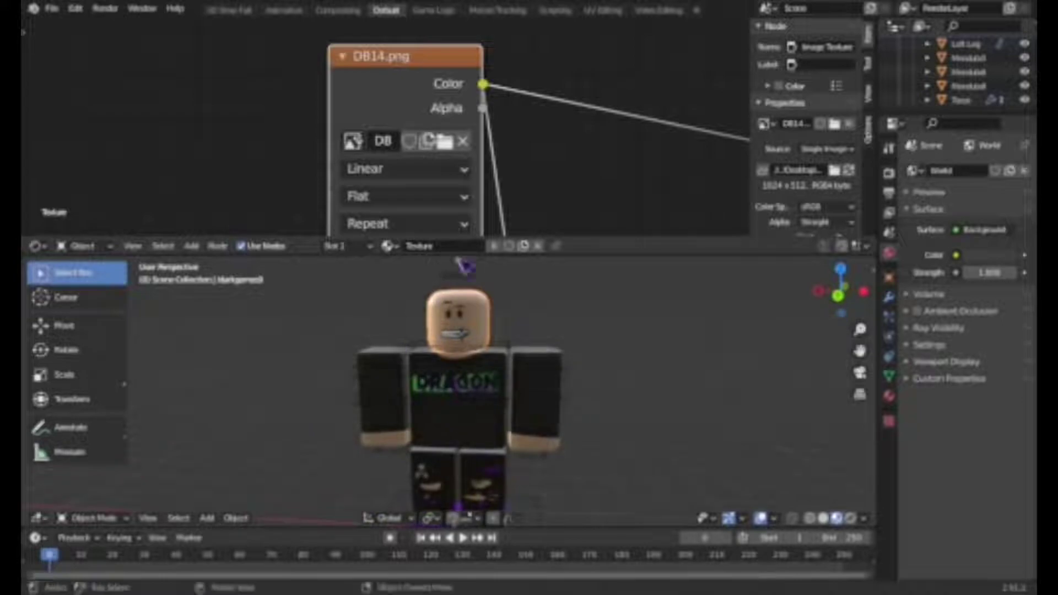
pyautogui.scroll(2, 529, 328)
pyautogui.moveTo(538, 321)
pyautogui.mouseDown(button='middle')
pyautogui.moveTo(501, 349)
pyautogui.moveTo(531, 323)
pyautogui.mouseUp(button='middle')
pyautogui.scroll(-3, 534, 310)
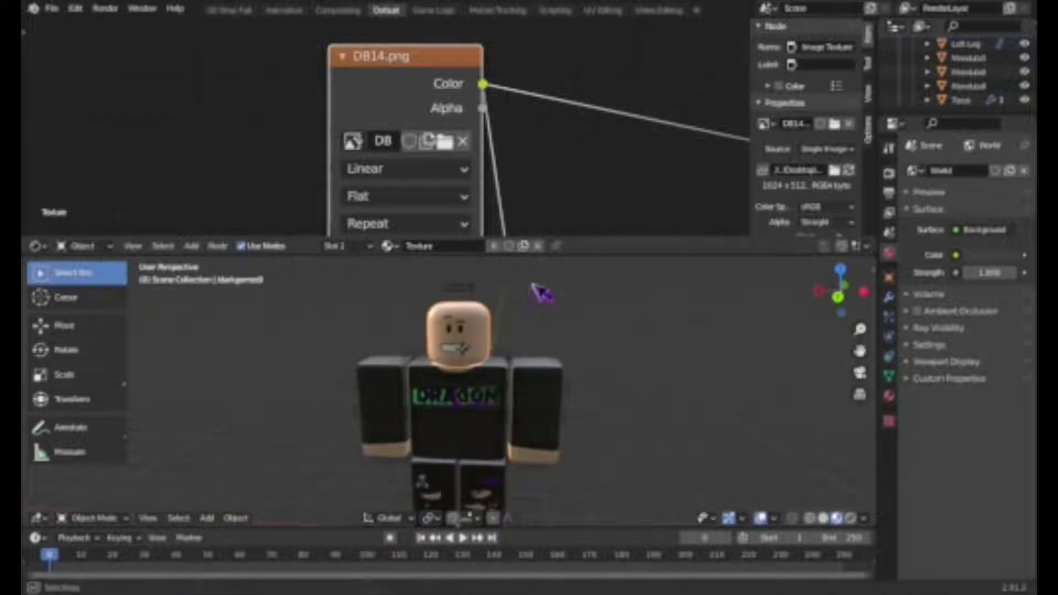
pyautogui.scroll(1, 543, 289)
pyautogui.scroll(-2, 544, 283)
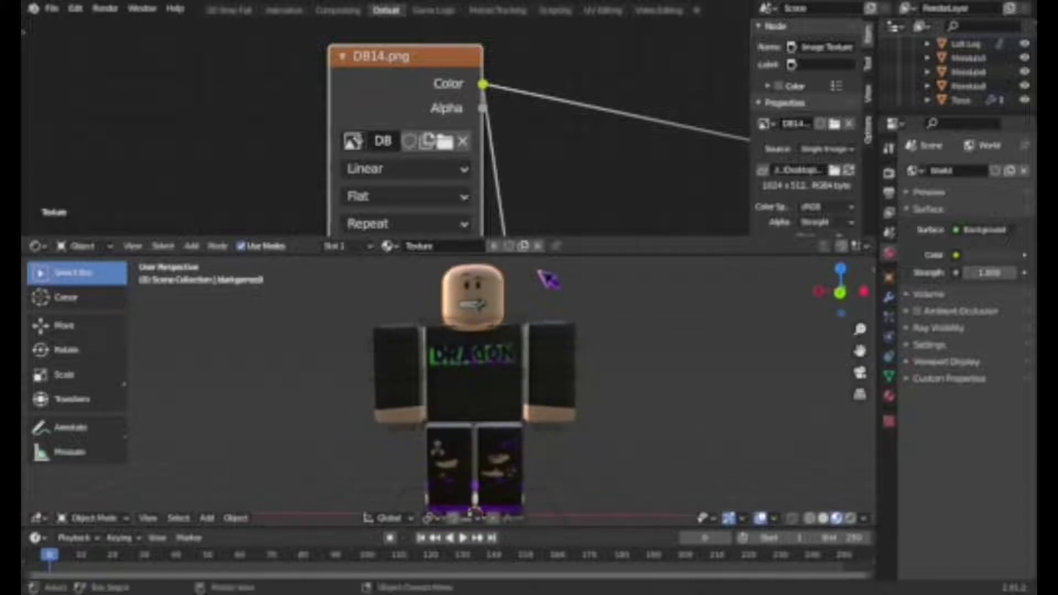
pyautogui.scroll(3, 543, 284)
pyautogui.moveTo(525, 300)
pyautogui.mouseDown(button='middle')
pyautogui.moveTo(512, 319)
pyautogui.moveTo(524, 318)
pyautogui.mouseUp(button='middle')
pyautogui.scroll(3, 534, 315)
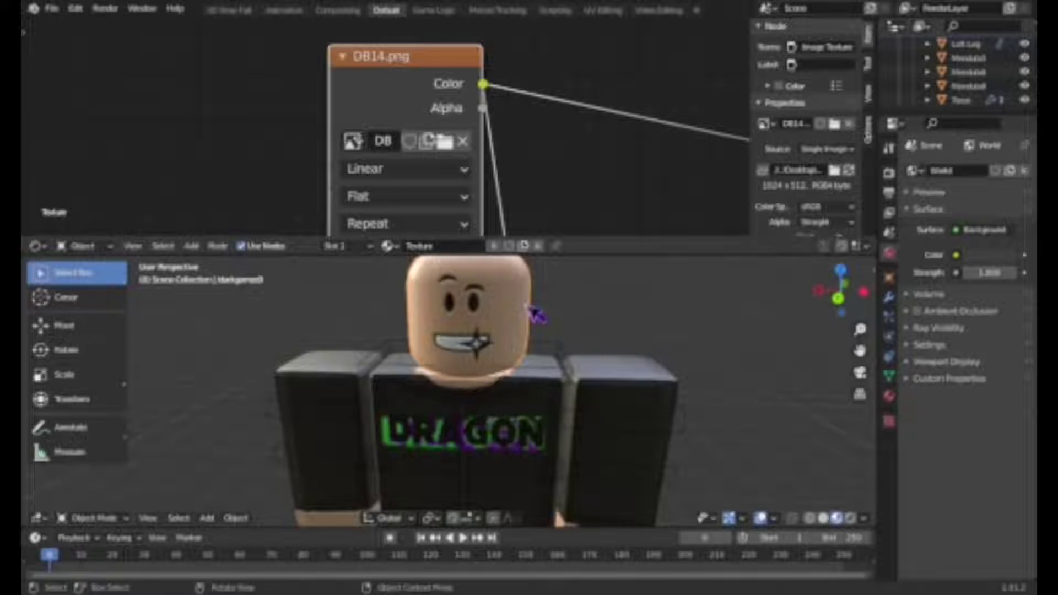
pyautogui.scroll(2, 529, 320)
pyautogui.scroll(-5, 538, 315)
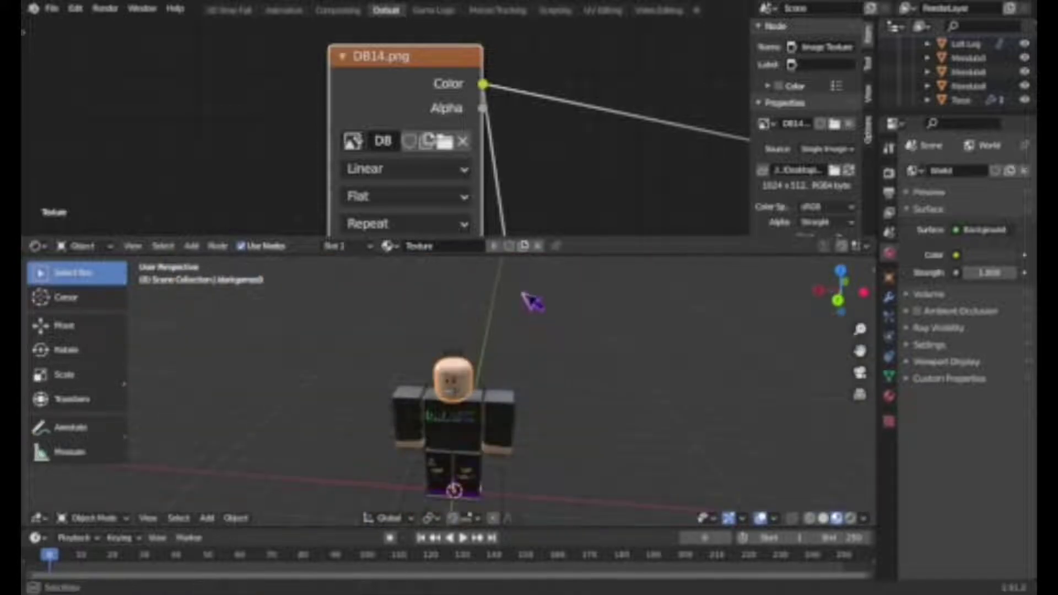
pyautogui.scroll(4, 535, 280)
pyautogui.moveTo(494, 362)
pyautogui.mouseDown(button='middle')
pyautogui.moveTo(496, 378)
pyautogui.moveTo(490, 366)
pyautogui.mouseUp(button='middle')
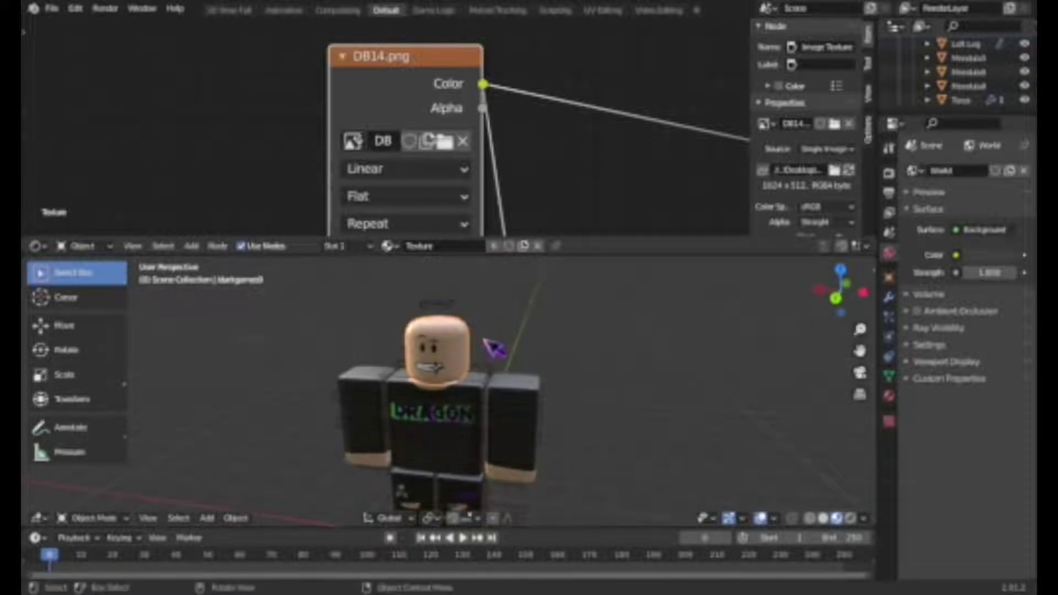
# Step: Import the accessories model "hats - Copy.obj" from the Thing folder as a Wavefront OBJ
pyautogui.click(52, 7)
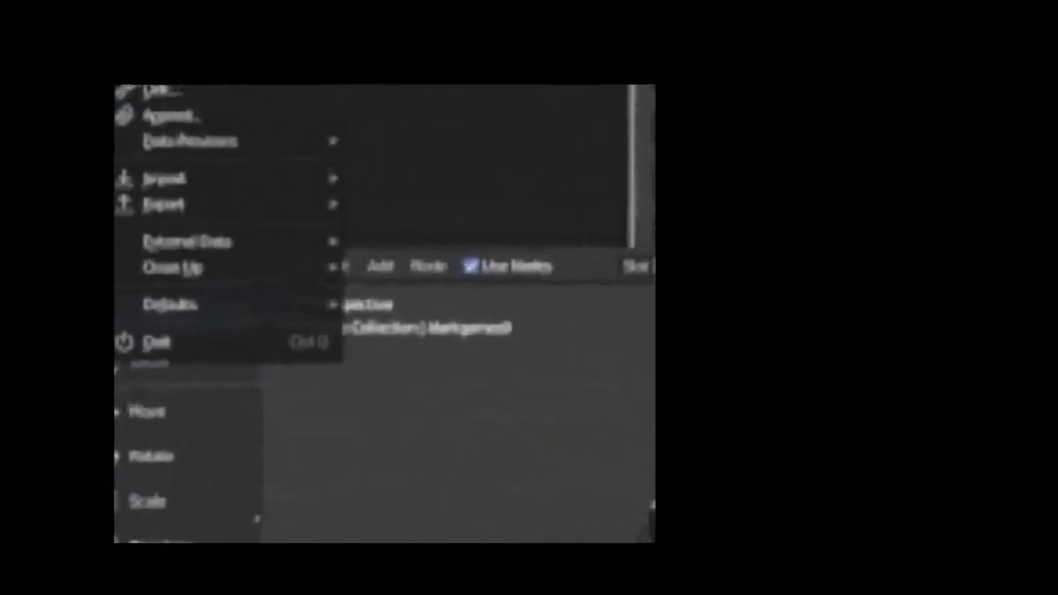
pyautogui.moveTo(193, 180)
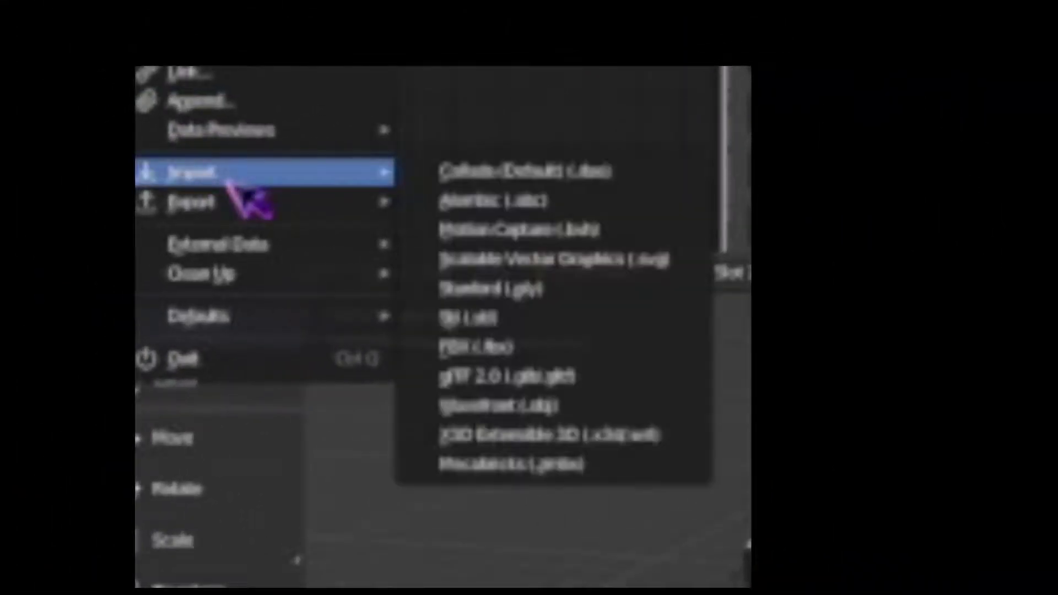
pyautogui.click(562, 386)
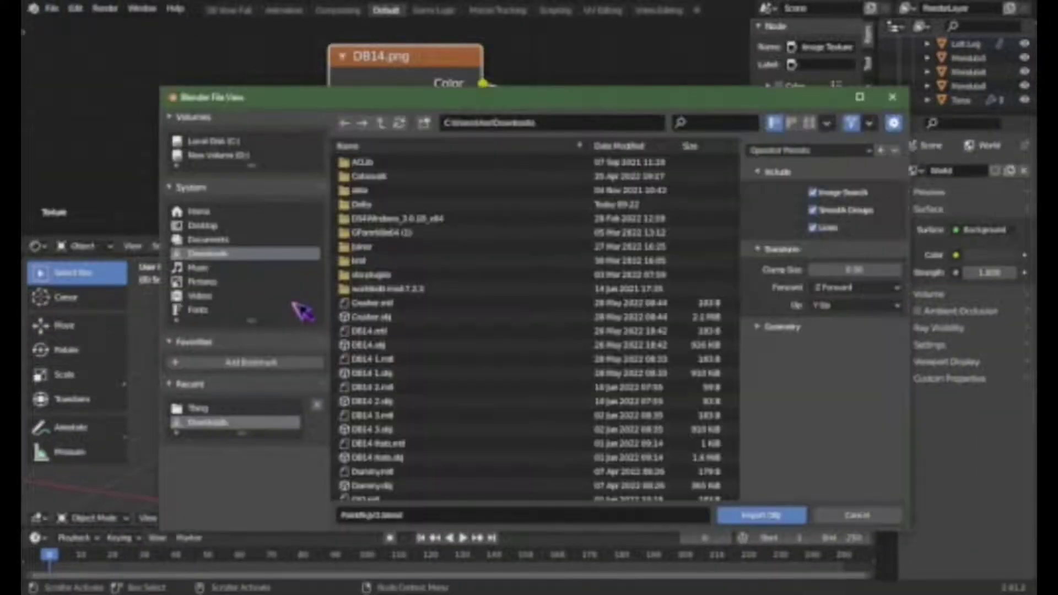
pyautogui.click(212, 407)
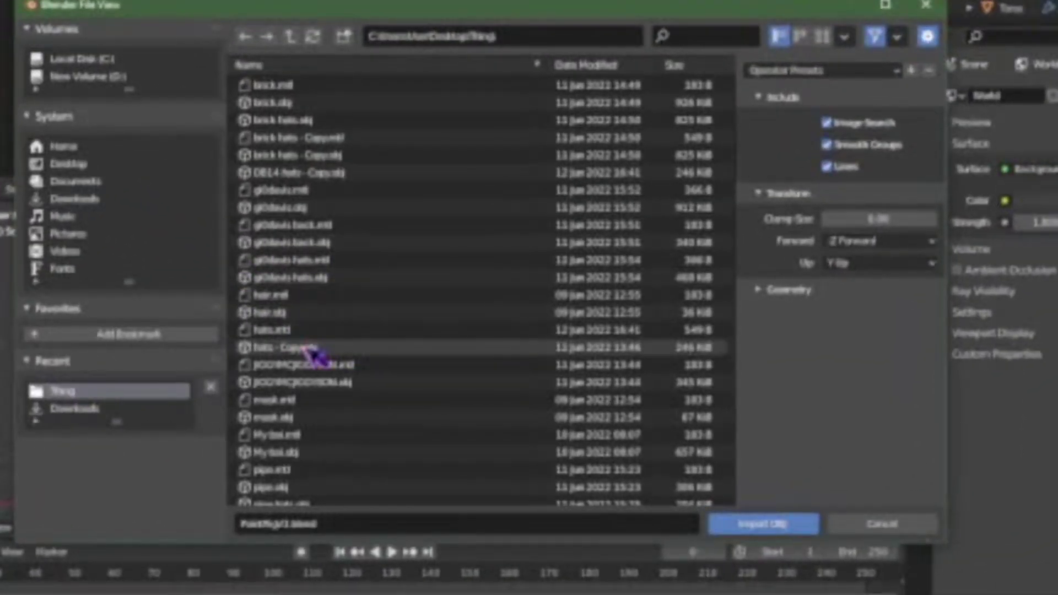
pyautogui.doubleClick(306, 349)
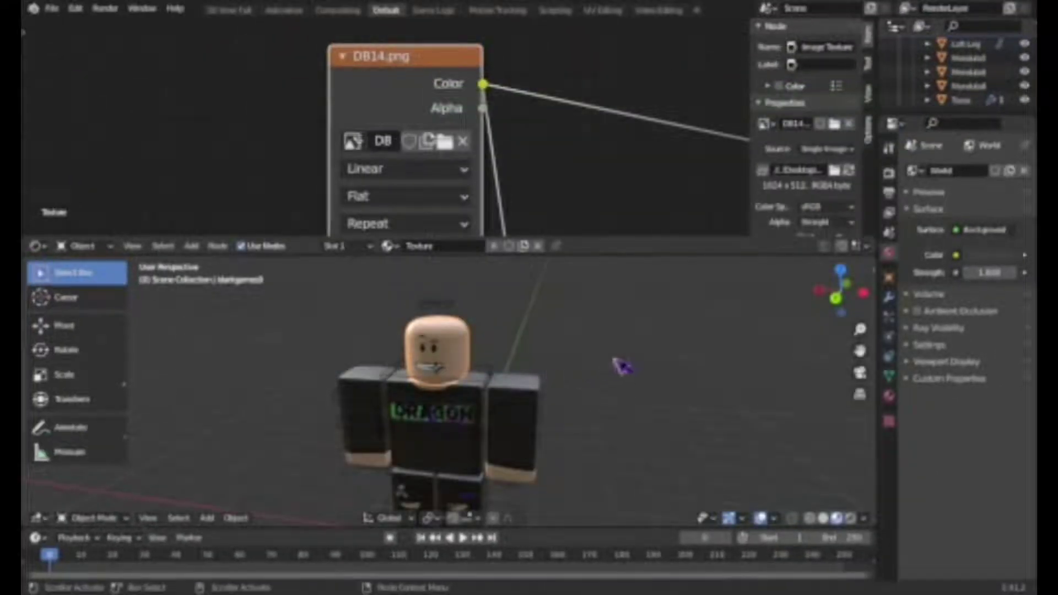
# Step: View the accessories on the character's head and make hats - Copy the active object
pyautogui.hotkey('shift', '`')
pyautogui.press('w')
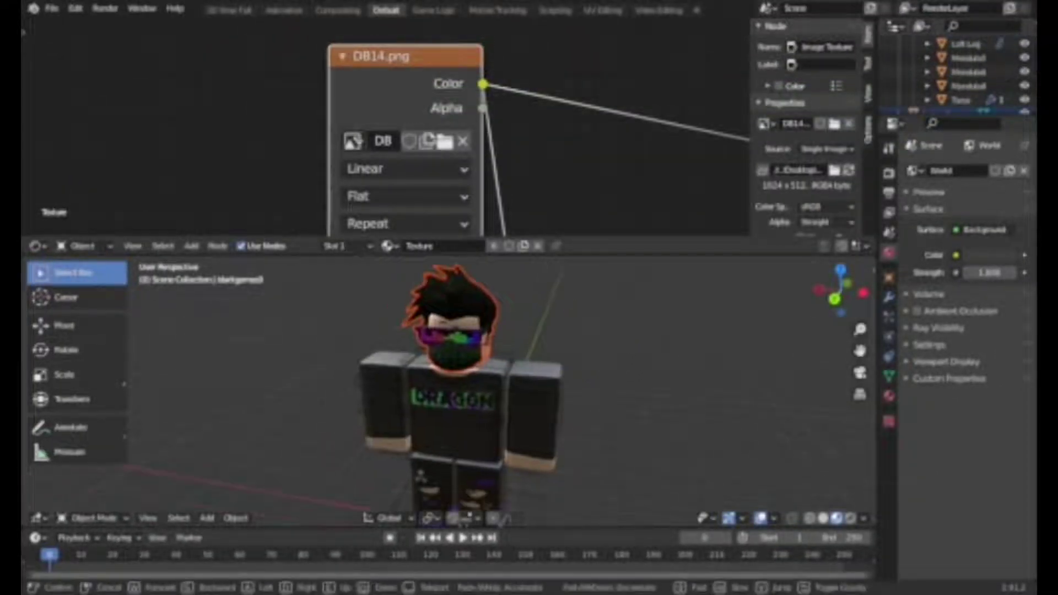
pyautogui.press('s')
pyautogui.click(450, 393)
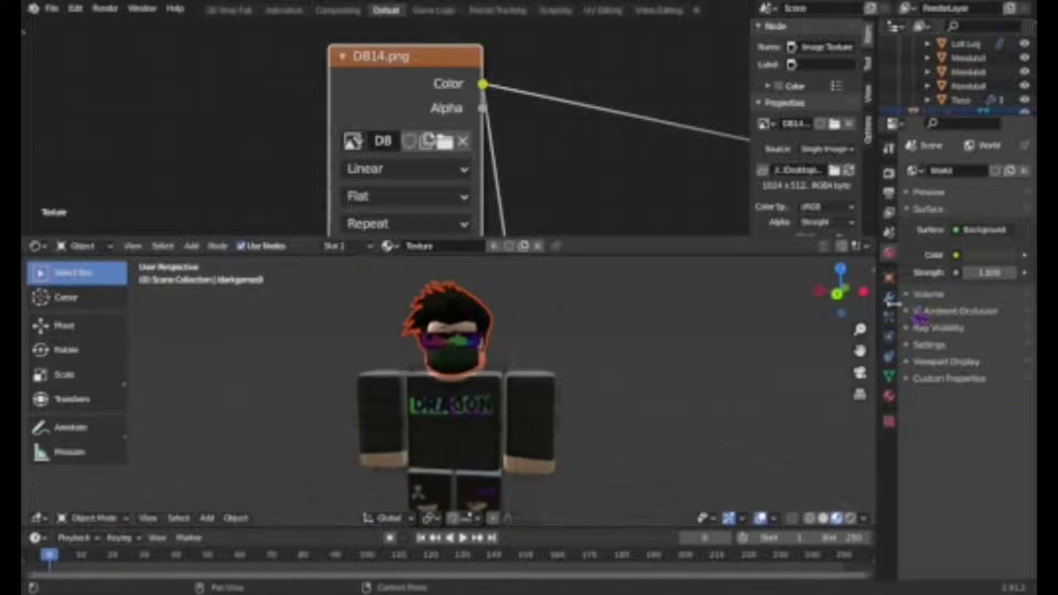
pyautogui.scroll(-1, 918, 102)
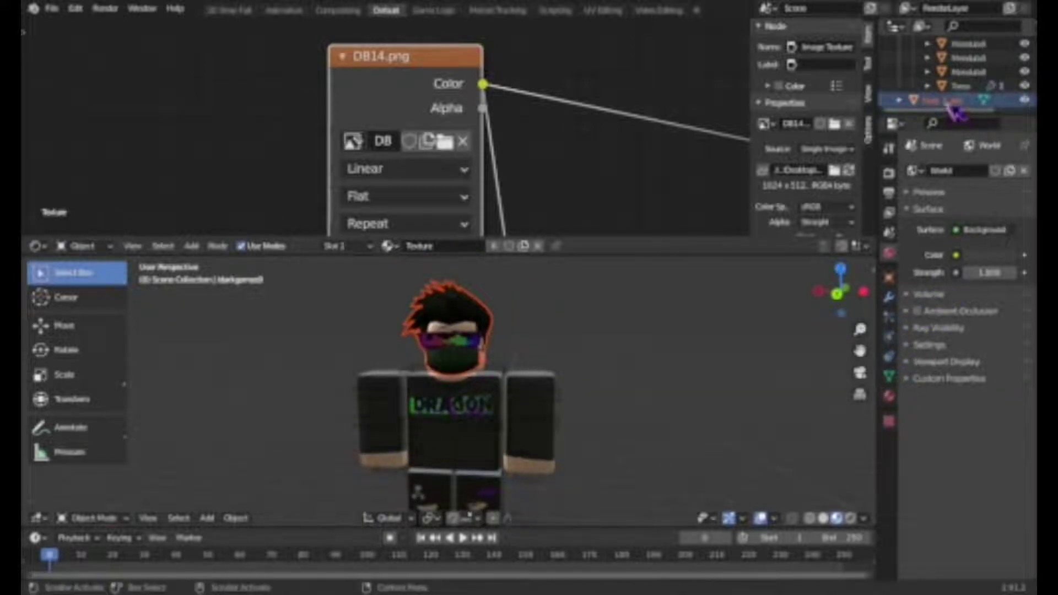
pyautogui.click(951, 101)
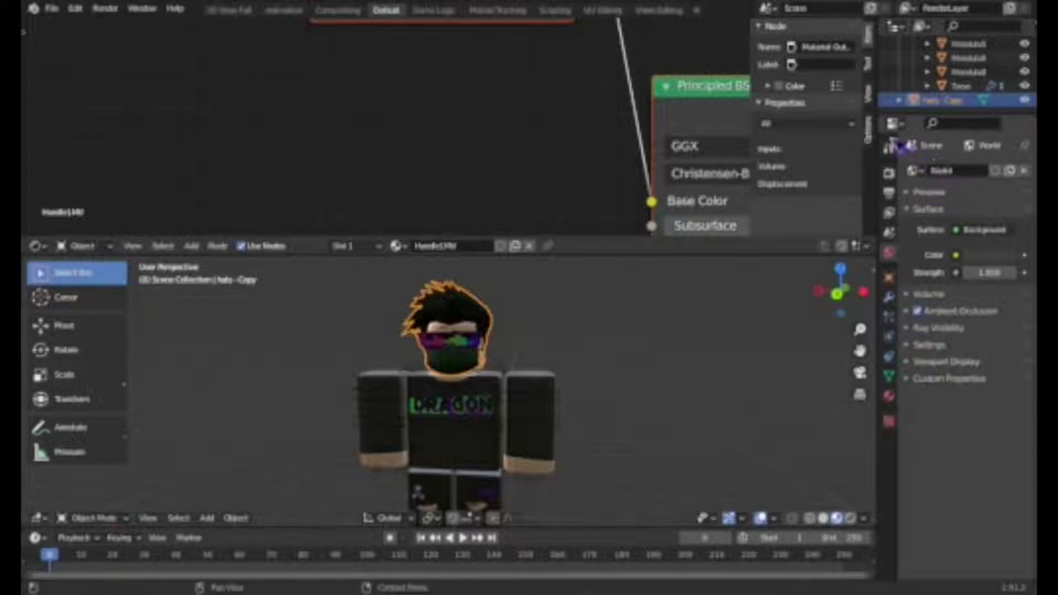
# Step: Switch the render engine to Eevee and enable Ambient Occlusion and Bloom
pyautogui.click(890, 173)
pyautogui.click(971, 171)
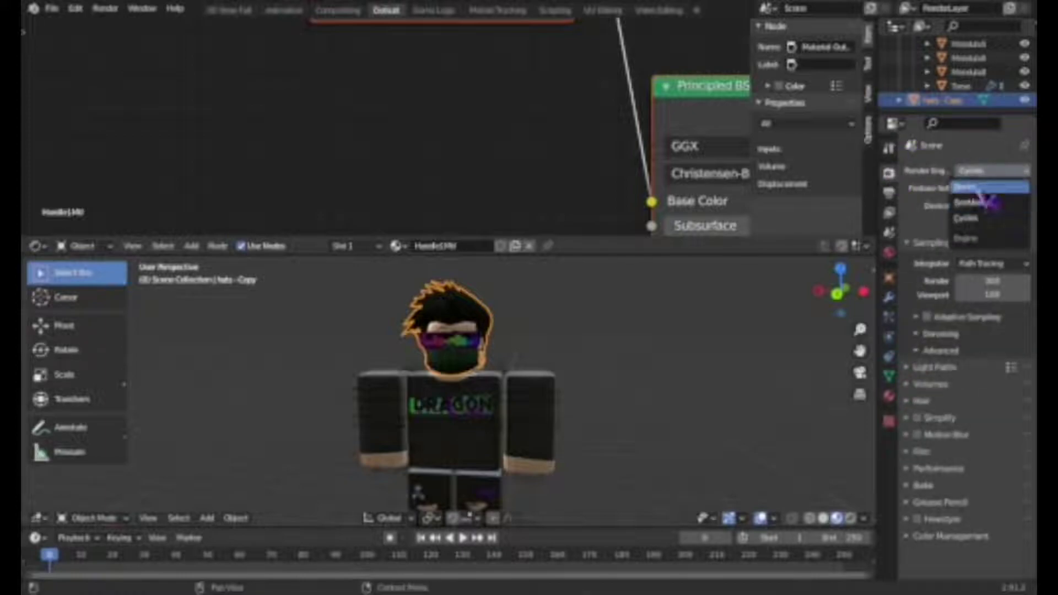
pyautogui.click(978, 188)
pyautogui.click(918, 266)
pyautogui.click(918, 283)
# Step: Enable High Bitdepth and Soft Shadows in the Eevee shadow settings
pyautogui.click(915, 422)
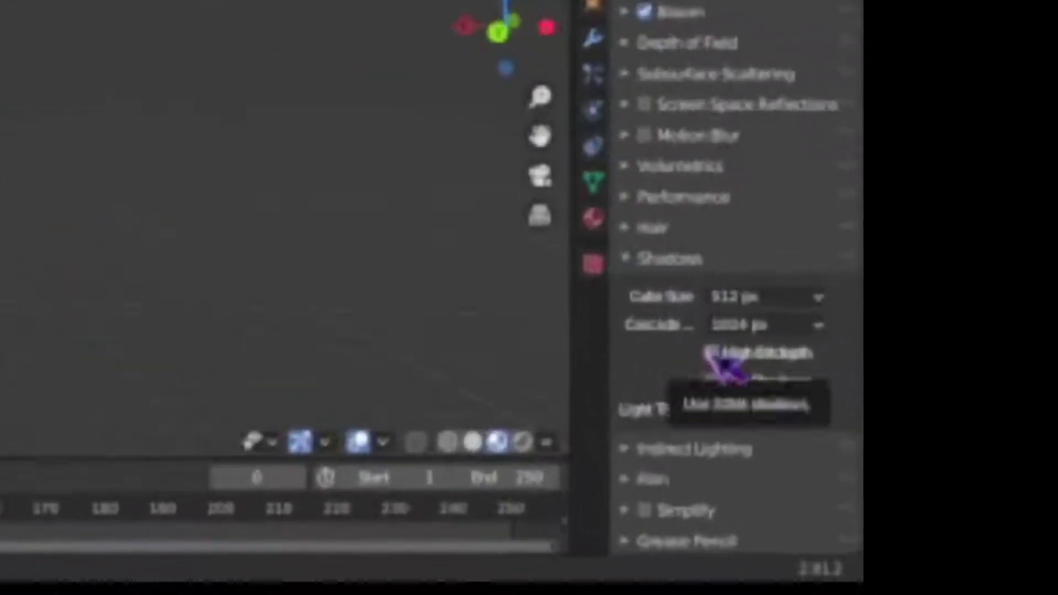
pyautogui.click(961, 471)
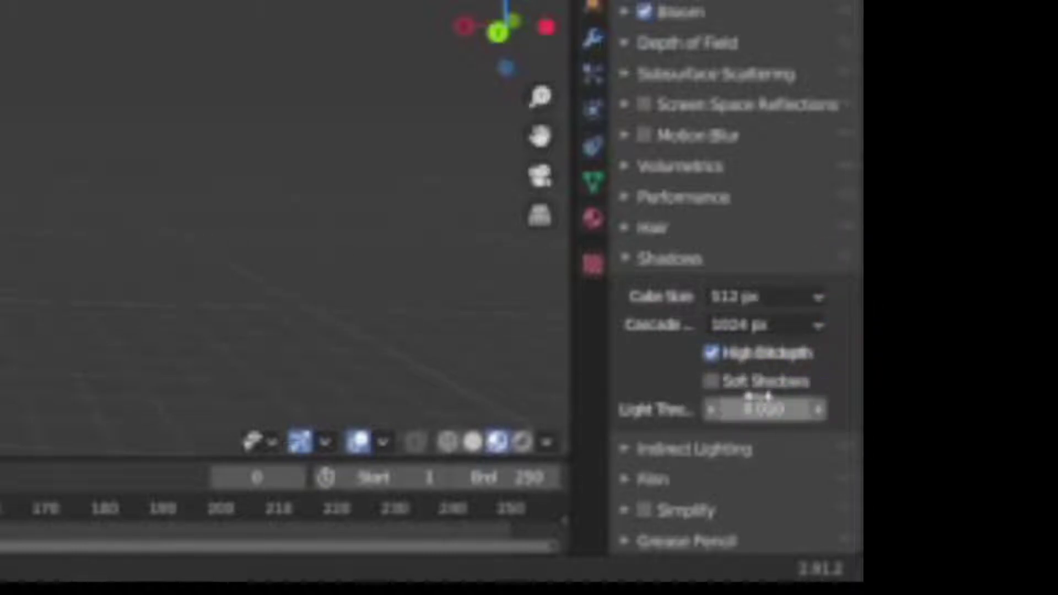
pyautogui.click(760, 383)
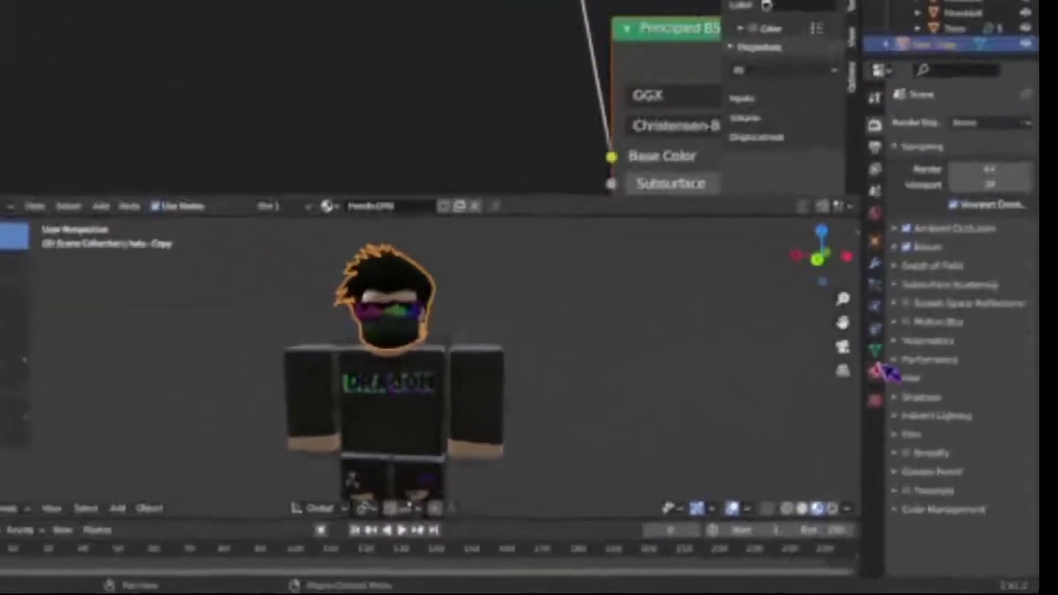
# Step: Set the Specular value to 0.5 and the Roughness to 0.4 on the first material of hats - Copy
pyautogui.click(594, 217)
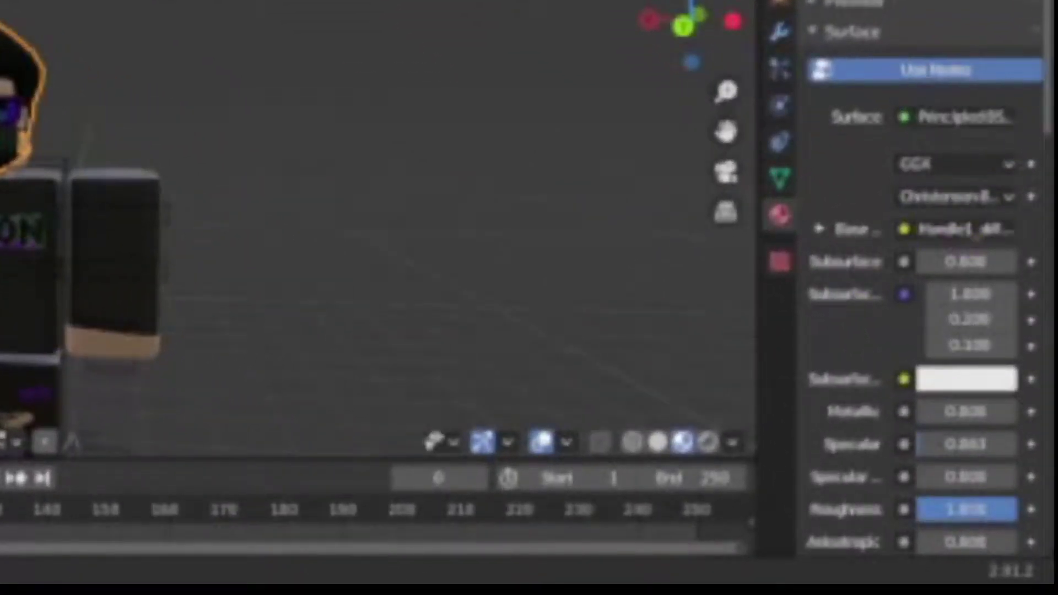
pyautogui.click(984, 448)
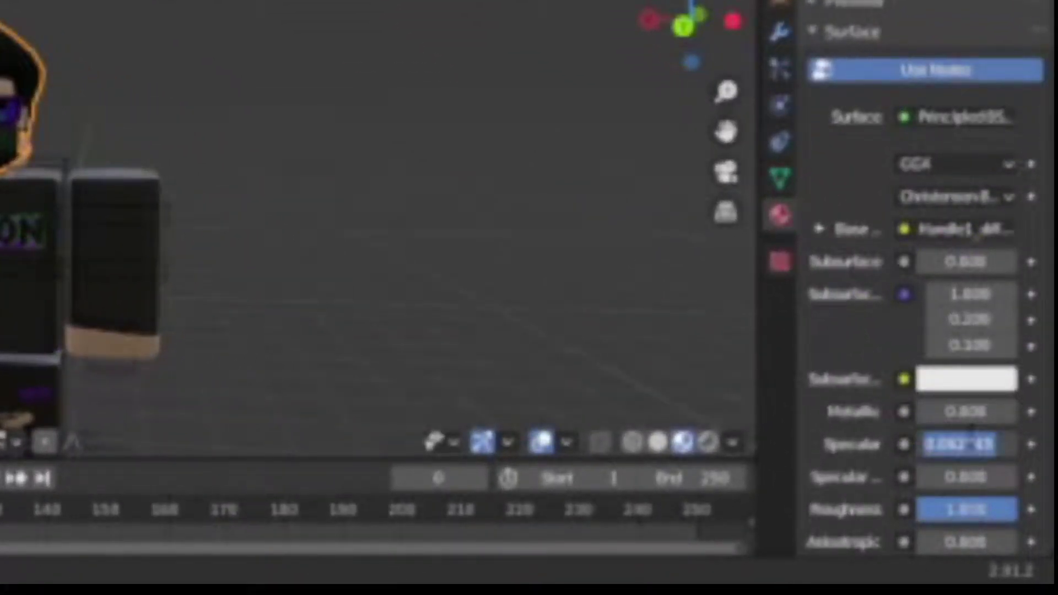
pyautogui.write('0')
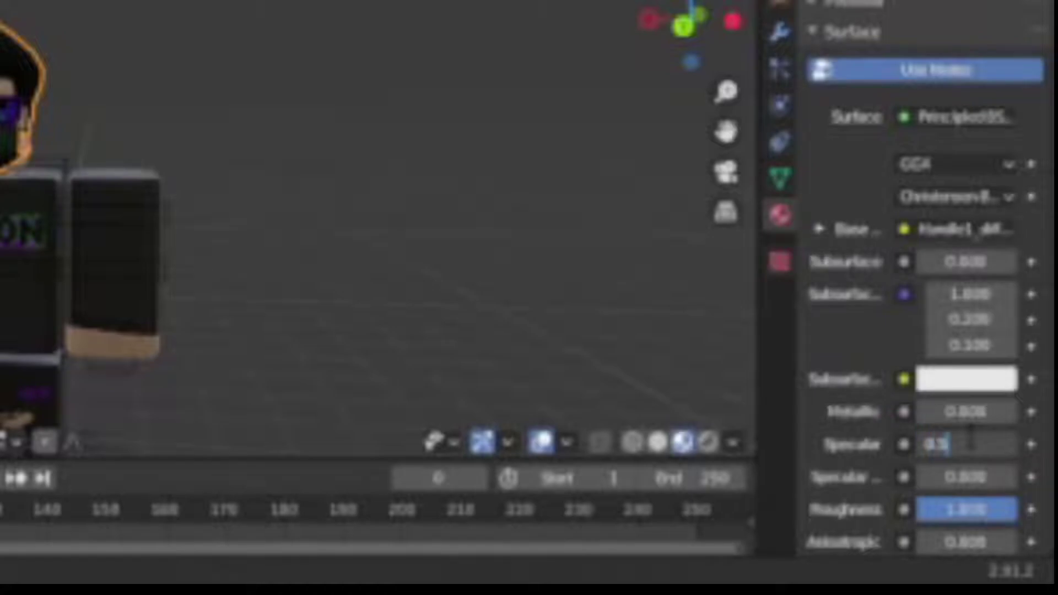
pyautogui.write('.5')
pyautogui.press('Return')
pyautogui.click(940, 510)
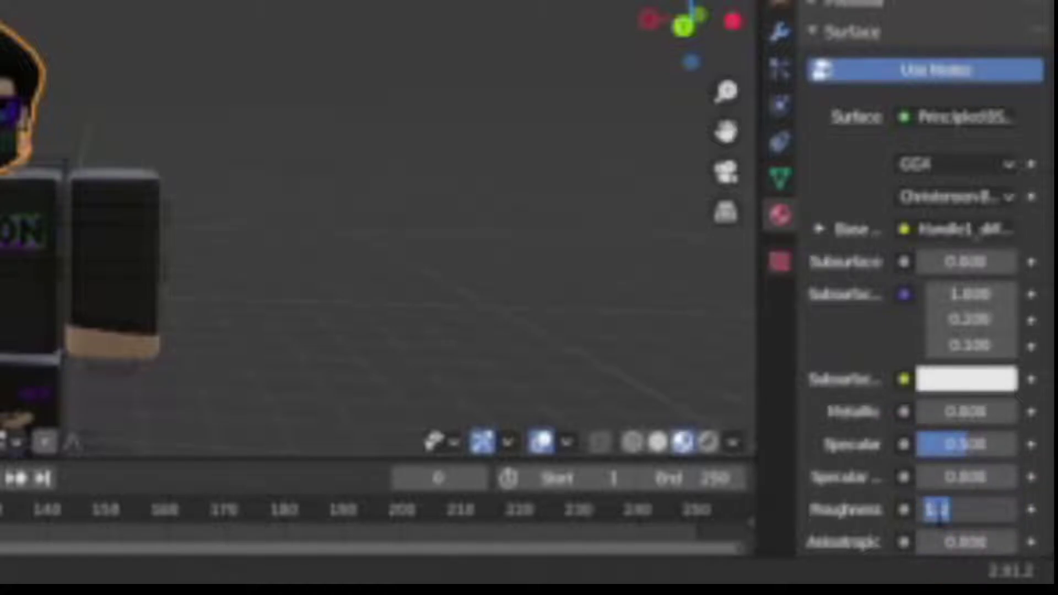
pyautogui.write('0.4')
pyautogui.press('Return')
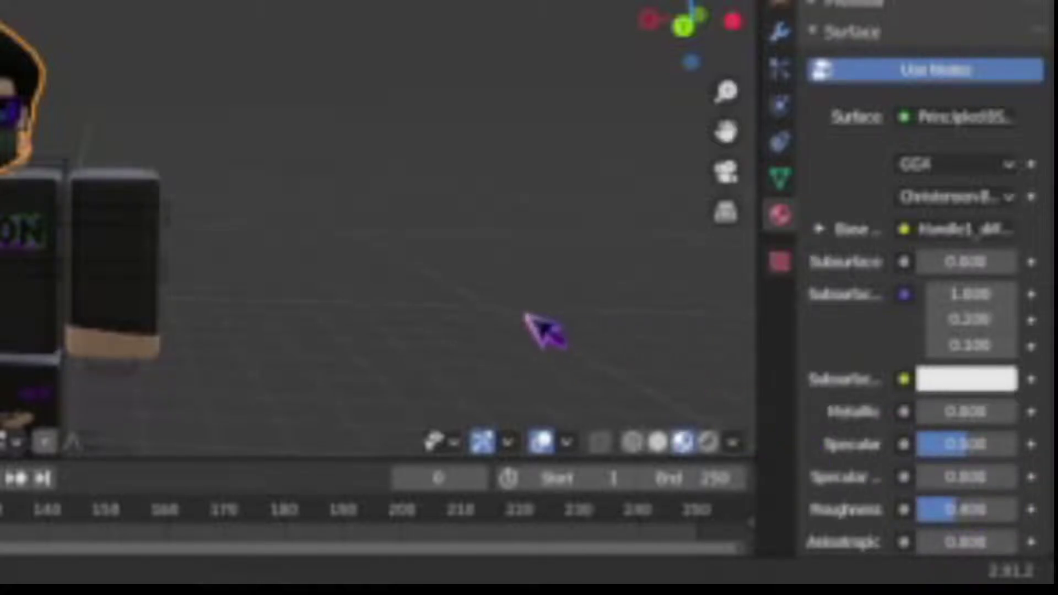
# Step: Enlarge the Outliner so that it lists the rig's whole hierarchy together with the accessories object
pyautogui.hotkey('shift', '`')
pyautogui.press('w')
pyautogui.press('w')
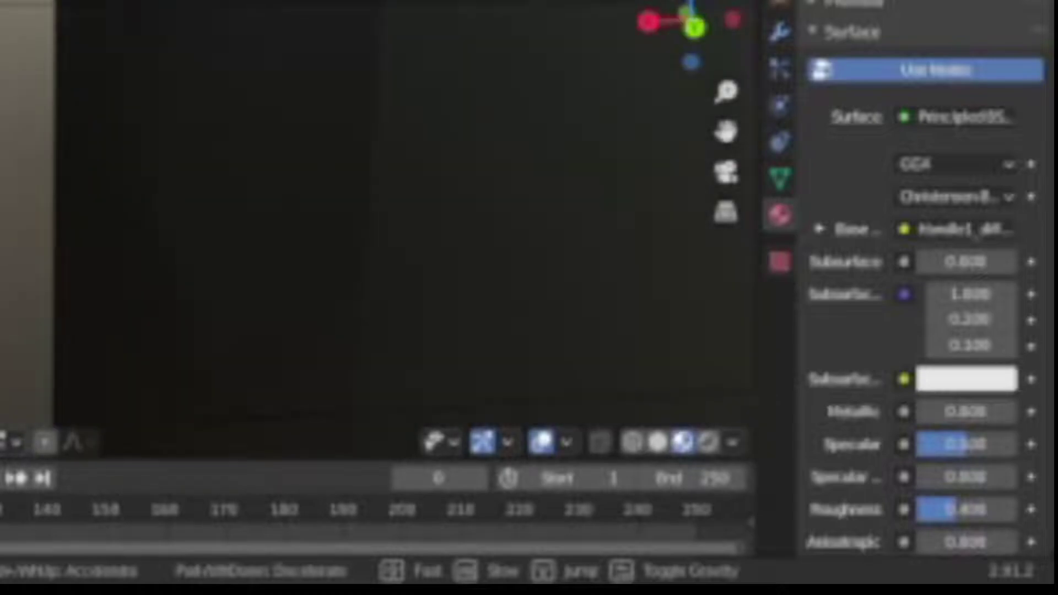
pyautogui.press('s')
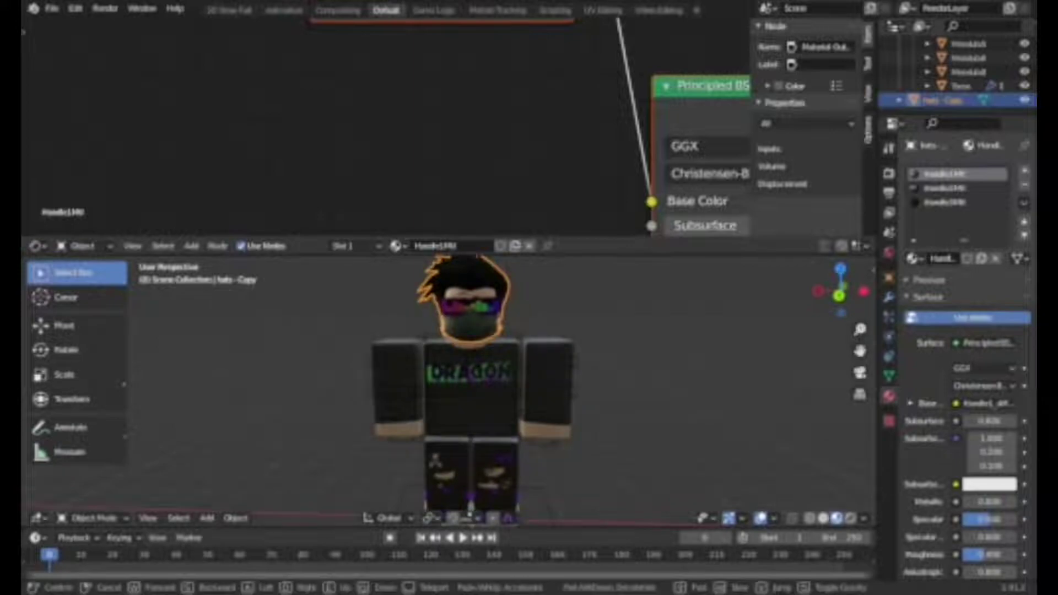
pyautogui.press('s')
pyautogui.press('Return')
pyautogui.moveTo(966, 113); pyautogui.dragTo(942, 408)
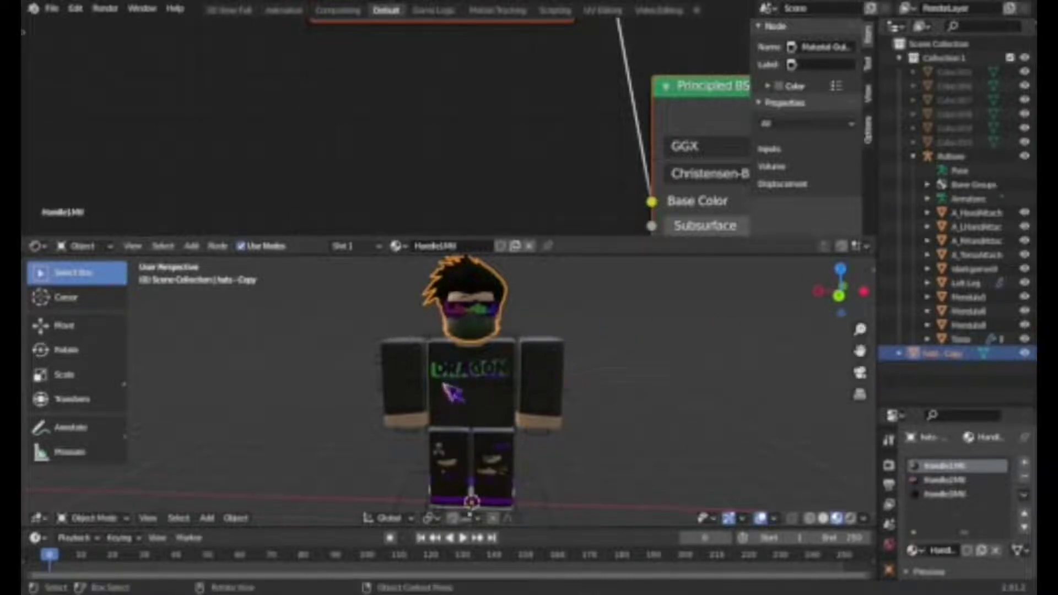
# Step: Try moving the character's armature sideways to test whether the accessories follow it, and undo the move
pyautogui.click(483, 360)
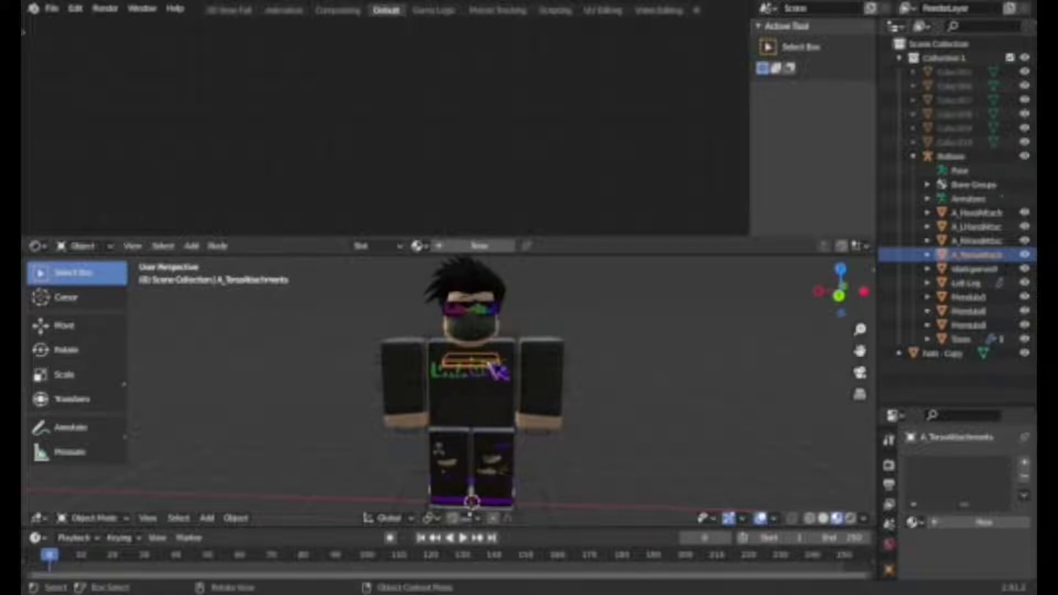
pyautogui.click(500, 347)
pyautogui.click(69, 328)
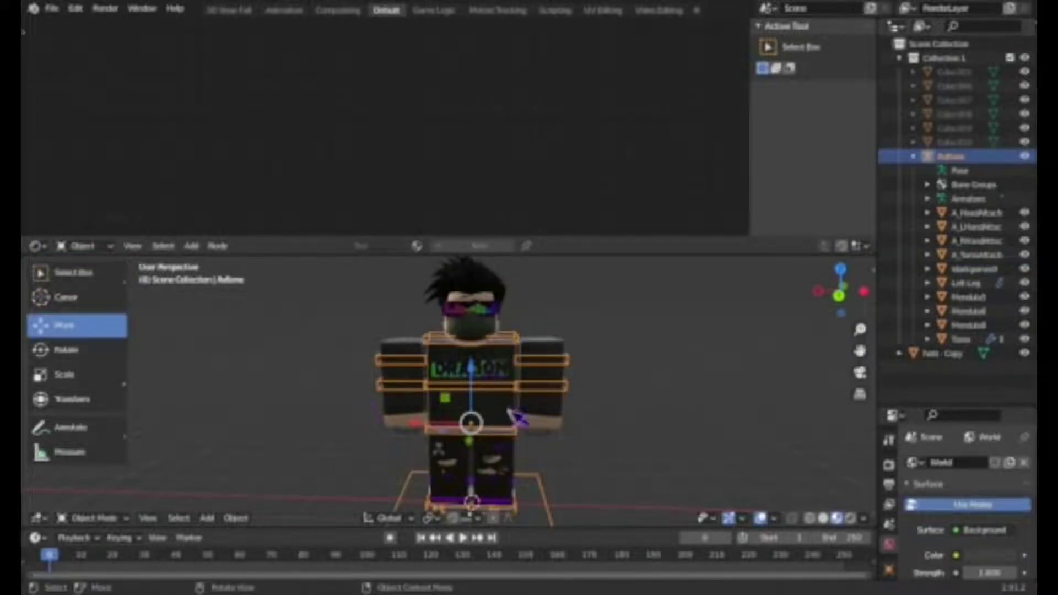
pyautogui.moveTo(421, 429); pyautogui.dragTo(221, 380)
pyautogui.hotkey('ctrl', 'z')
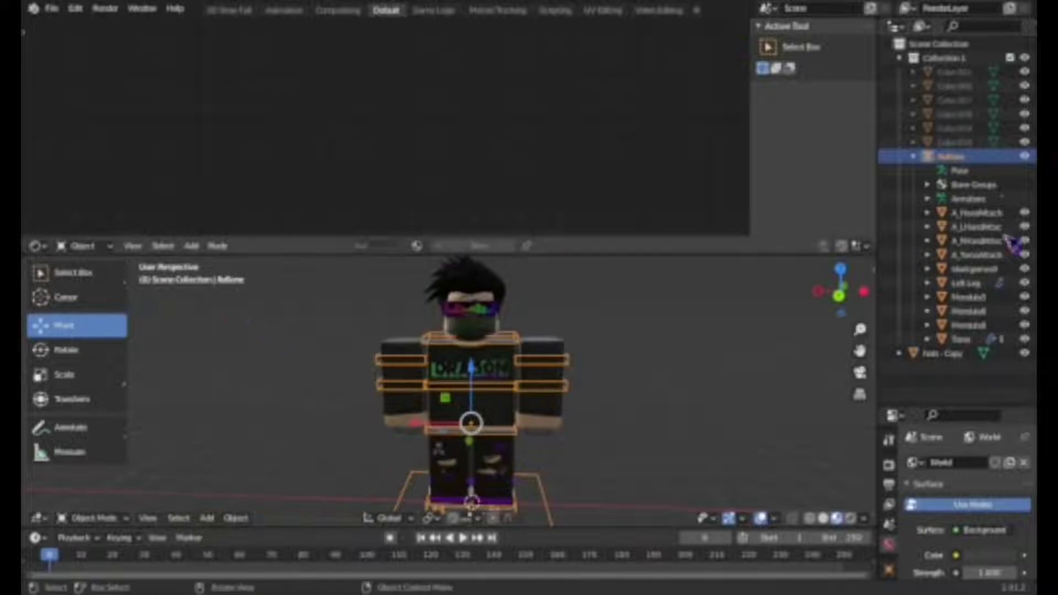
pyautogui.click(940, 354)
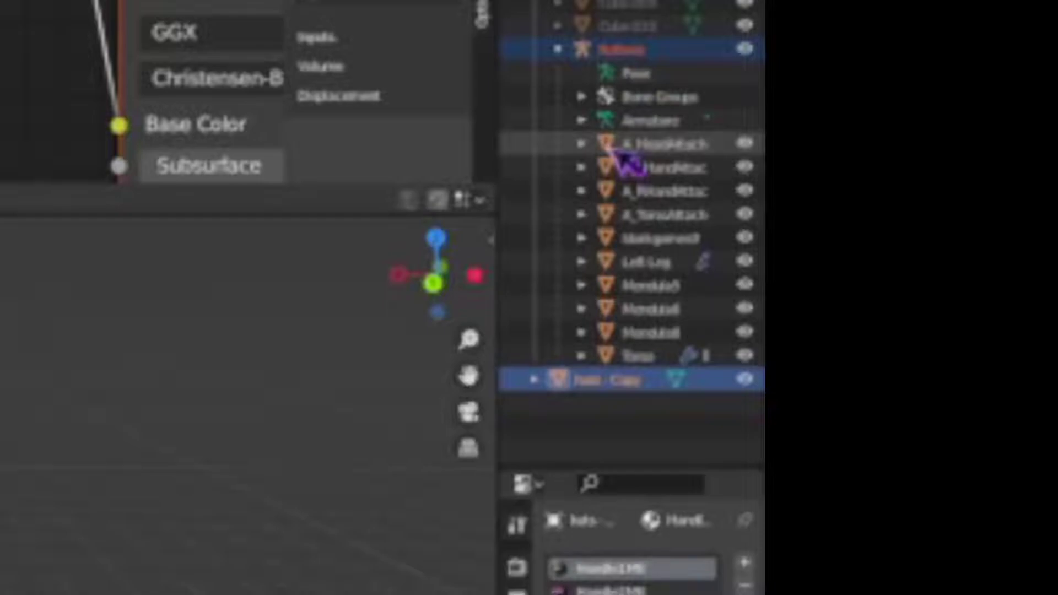
pyautogui.click(618, 145)
pyautogui.moveTo(627, 461); pyautogui.dragTo(540, 458)
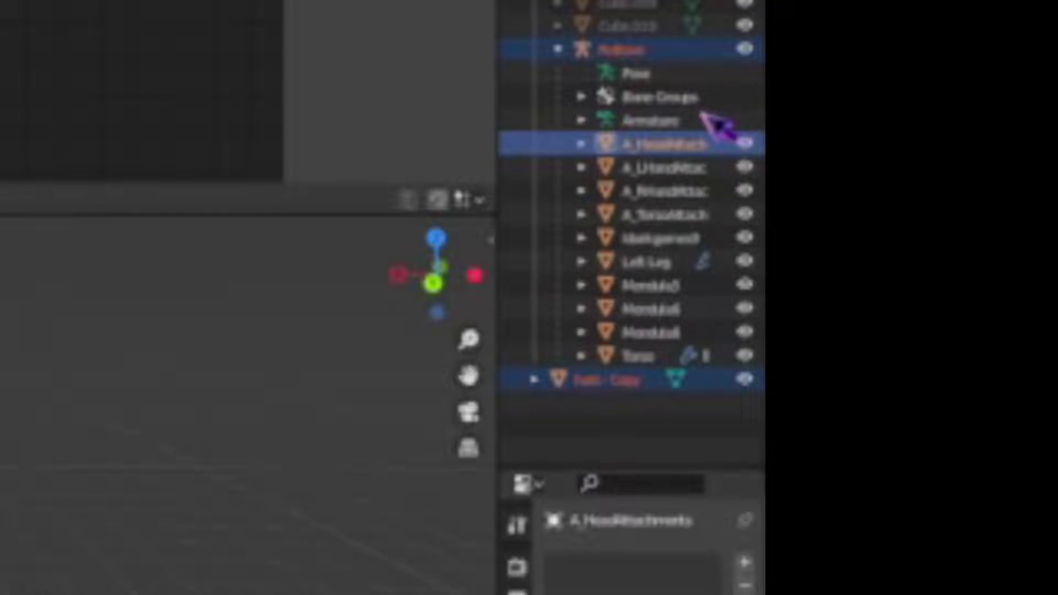
pyautogui.click(639, 380)
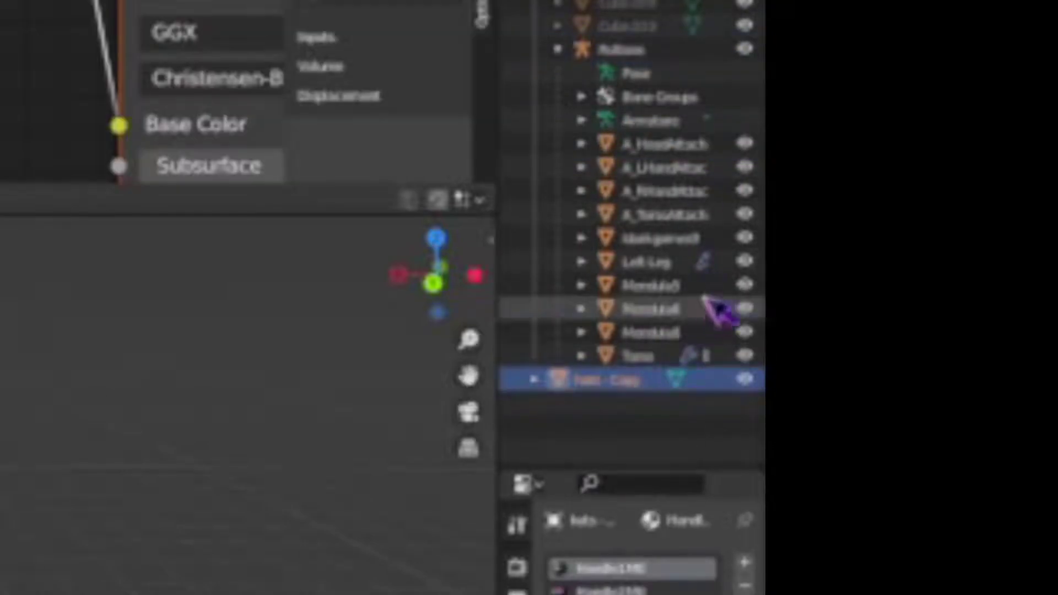
pyautogui.keyDown('shift'); pyautogui.click(662, 153); pyautogui.keyUp('shift')
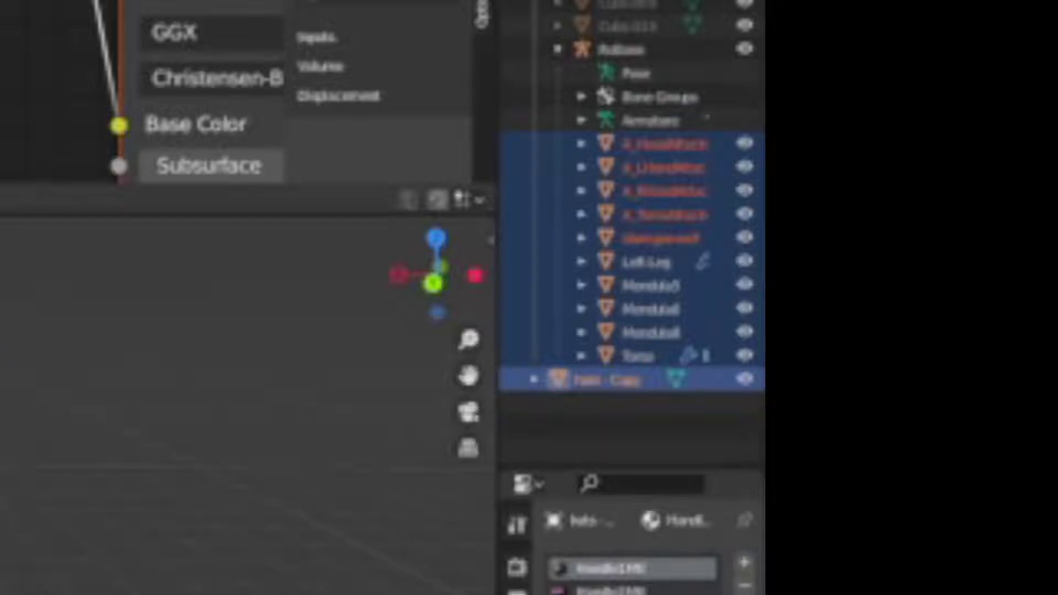
pyautogui.moveTo(248, 408); pyautogui.dragTo(141, 419, button='middle')
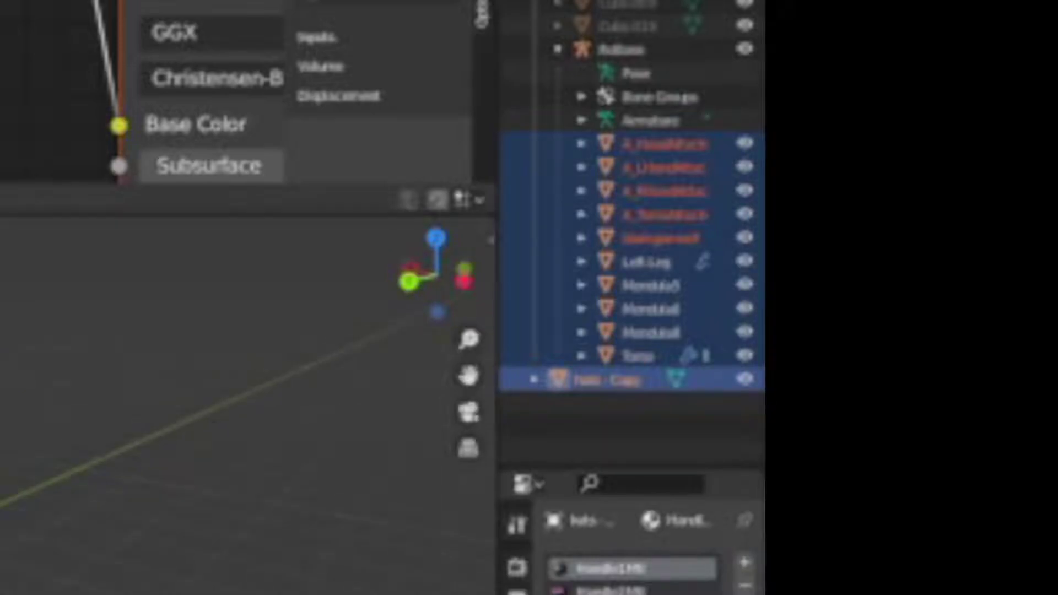
pyautogui.moveTo(319, 358); pyautogui.dragTo(342, 359, button='middle')
# Step: Parent hats - Copy to the rig's A_HeadAttachments object using the Object parent type
pyautogui.click(654, 380)
pyautogui.keyDown('ctrl'); pyautogui.click(645, 152); pyautogui.keyUp('ctrl')
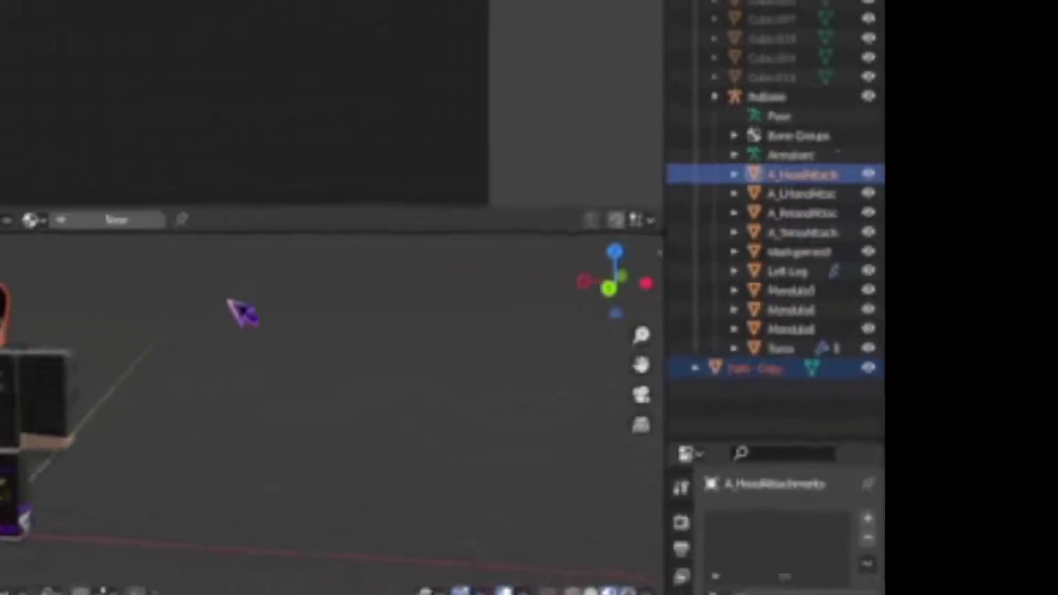
pyautogui.rightClick(158, 337)
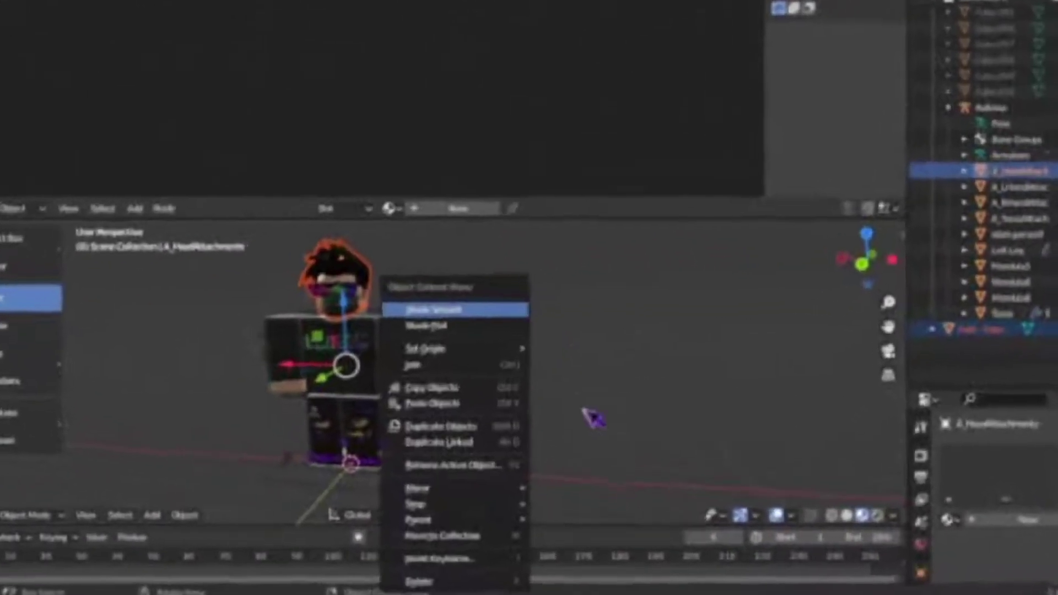
pyautogui.moveTo(458, 513)
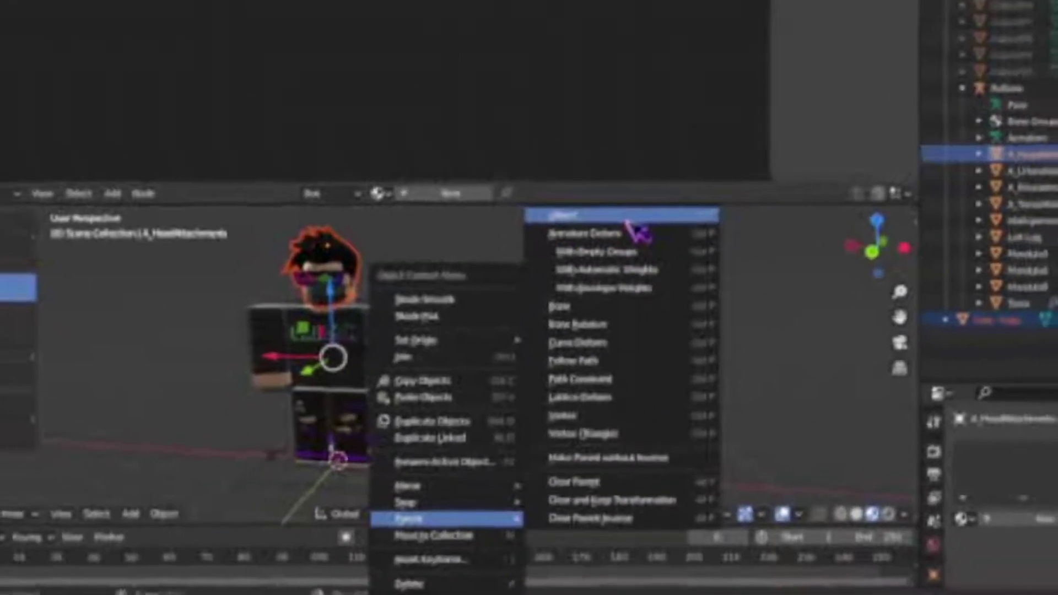
pyautogui.click(629, 220)
# Step: Test the parenting by moving the head attachments and the armature, reverting each move
pyautogui.moveTo(337, 383); pyautogui.dragTo(314, 369)
pyautogui.hotkey('ctrl', 'z')
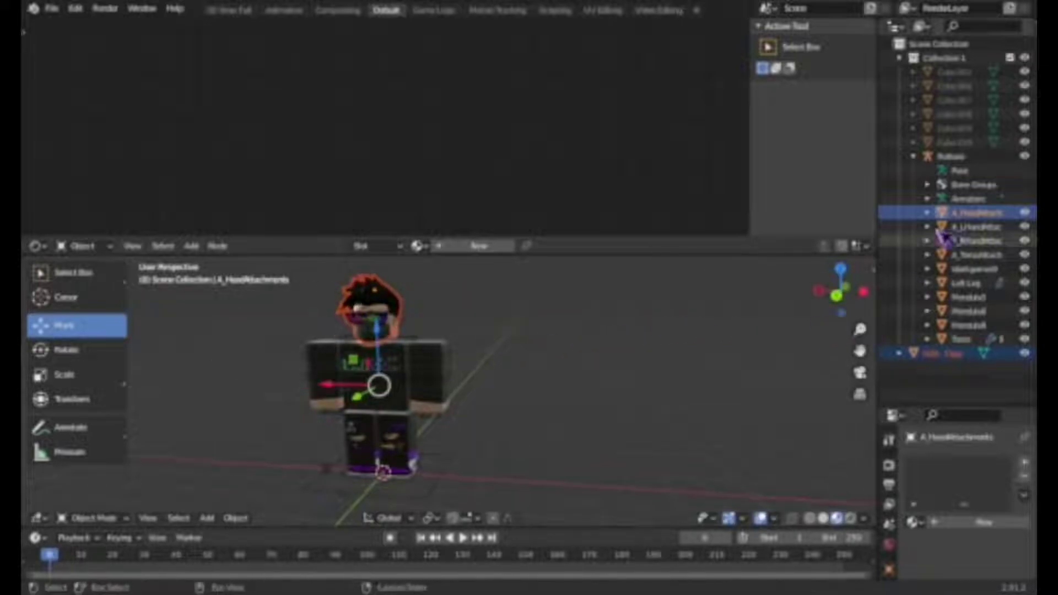
pyautogui.click(951, 156)
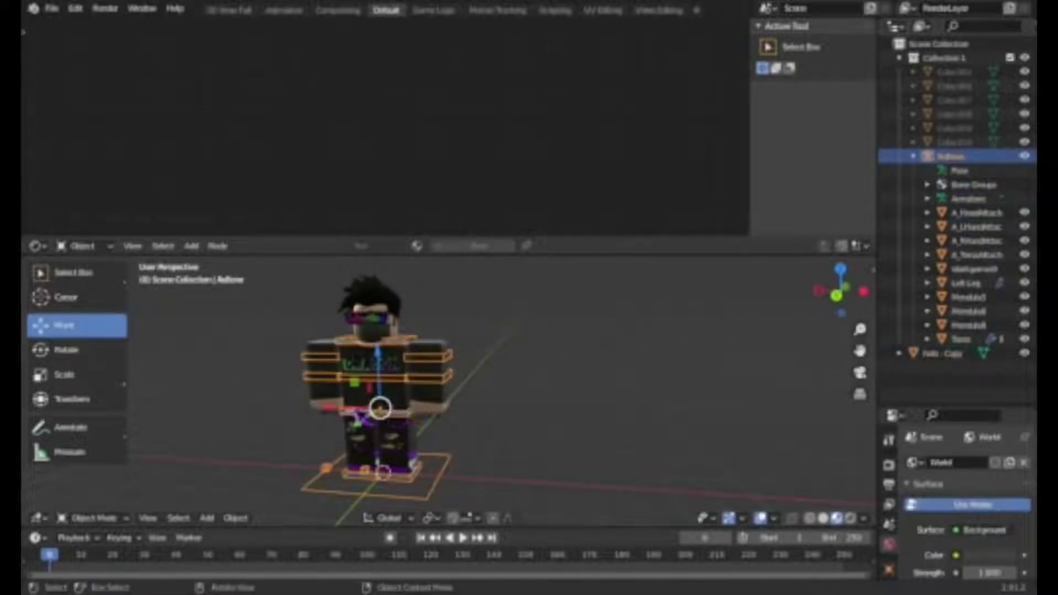
pyautogui.press('g')
pyautogui.press('Escape')
# Step: Enlarge the 3D viewport over the node editor to give the character more room
pyautogui.press('g')
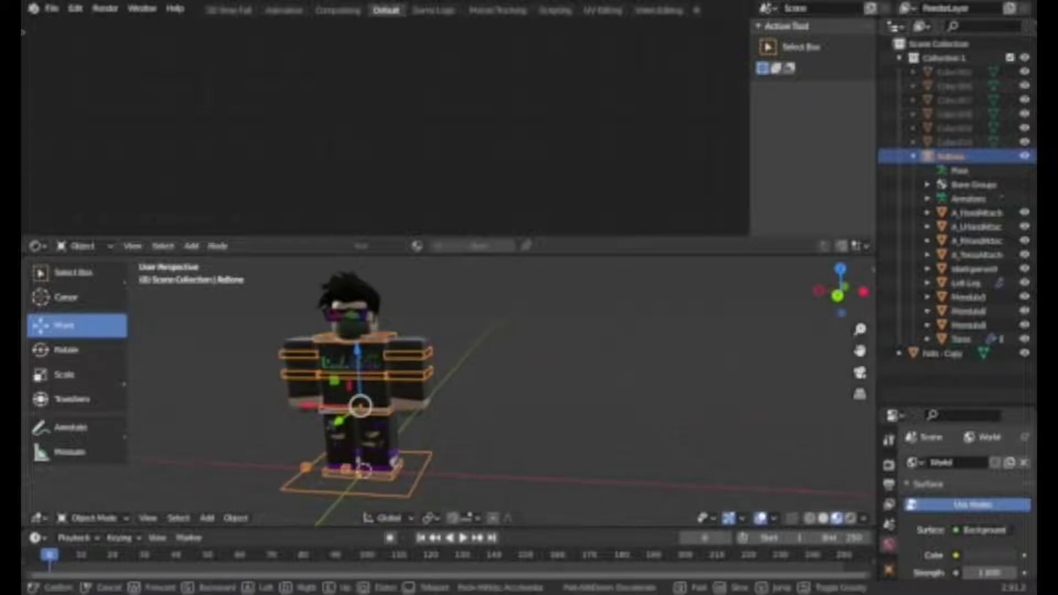
pyautogui.press('a')
pyautogui.press('w')
pyautogui.press('s')
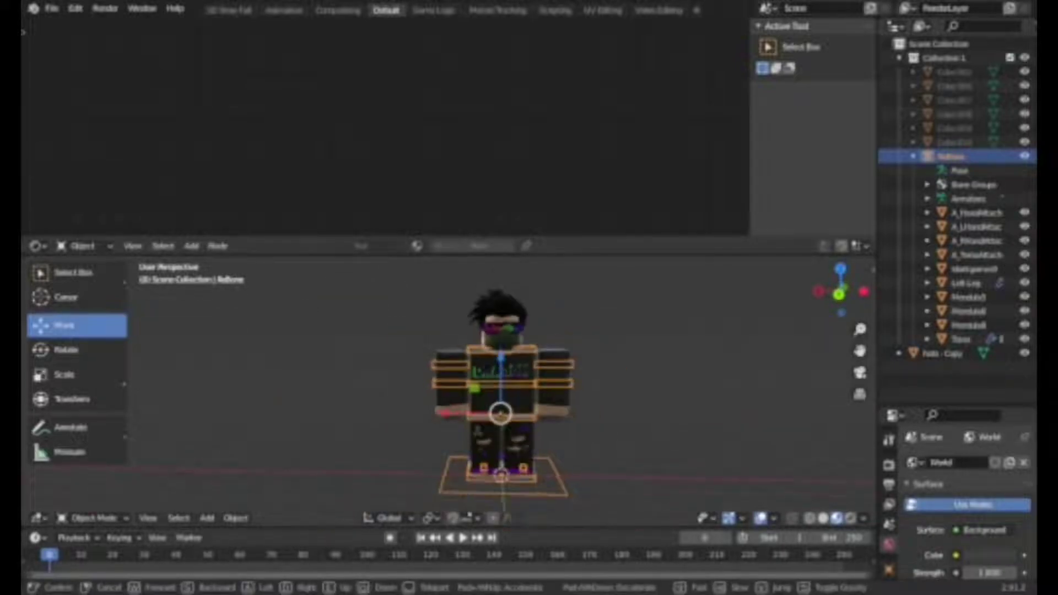
pyautogui.press('Escape')
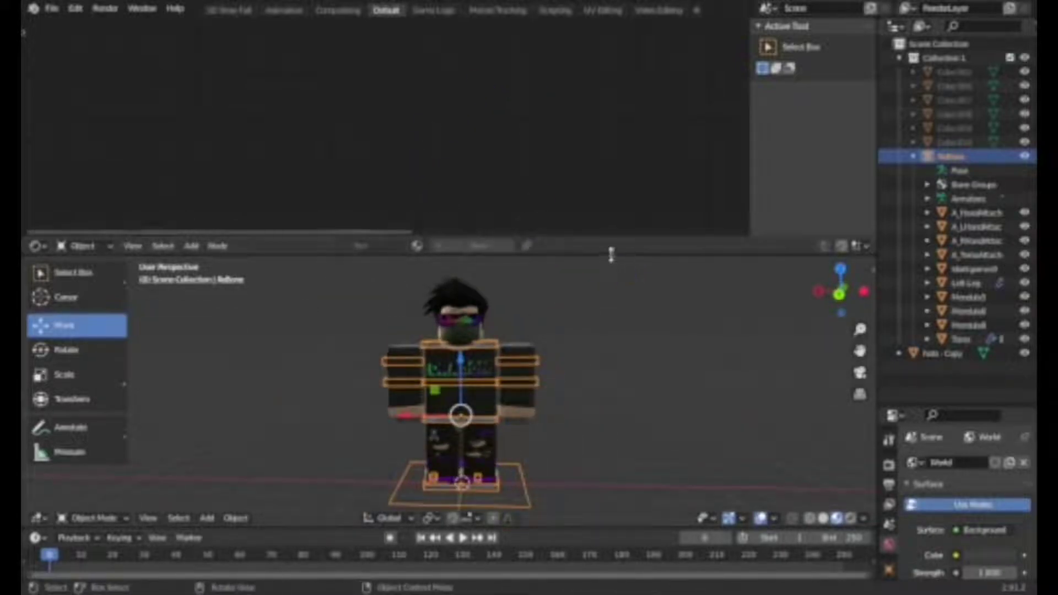
pyautogui.click(604, 165)
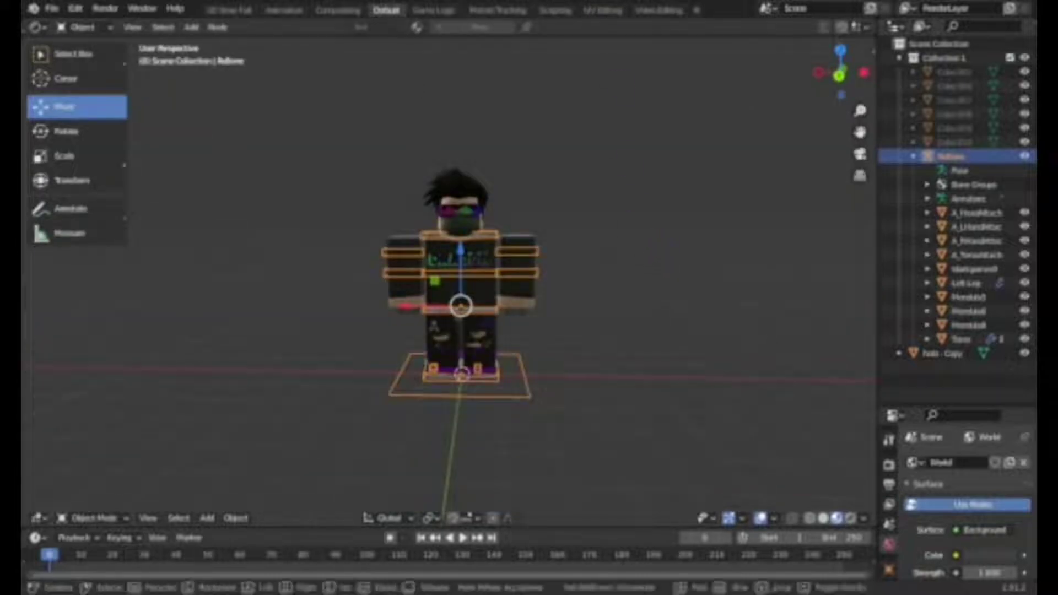
# Step: Inspect the assembled character with its accessories from near and far, and clear the armature selection
pyautogui.press('w')
pyautogui.press('s')
pyautogui.press('w')
pyautogui.press('s')
pyautogui.press('w')
pyautogui.press('w')
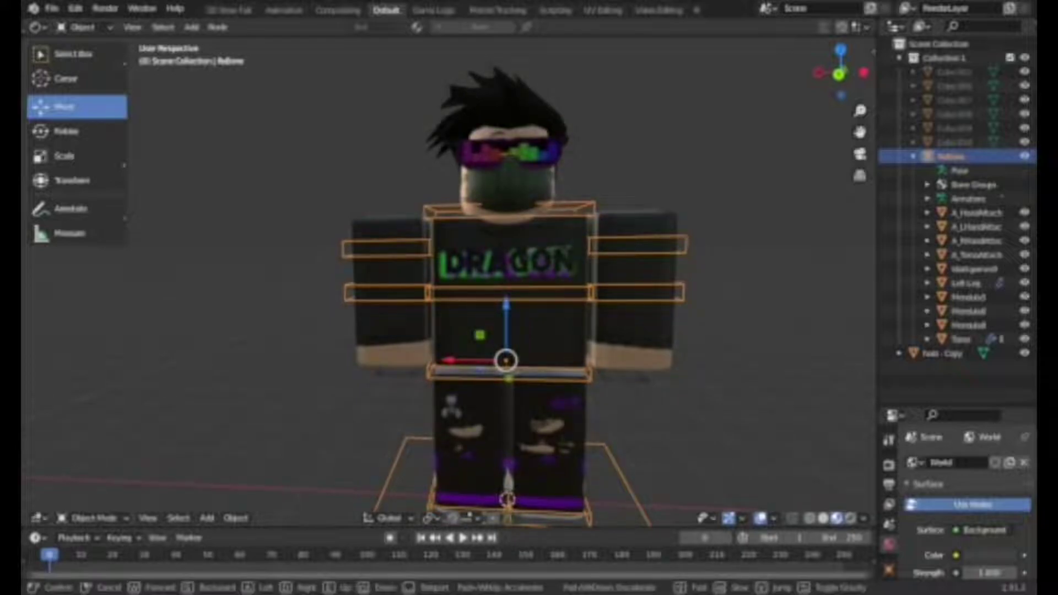
pyautogui.press('s')
pyautogui.click(678, 255)
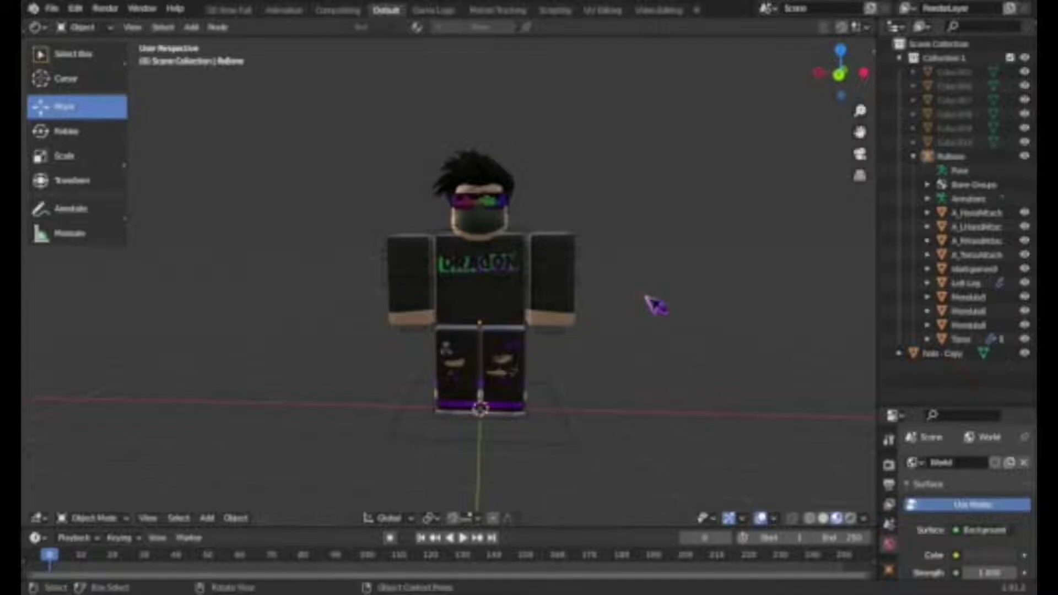
pyautogui.hotkey('alt', 'Tab')
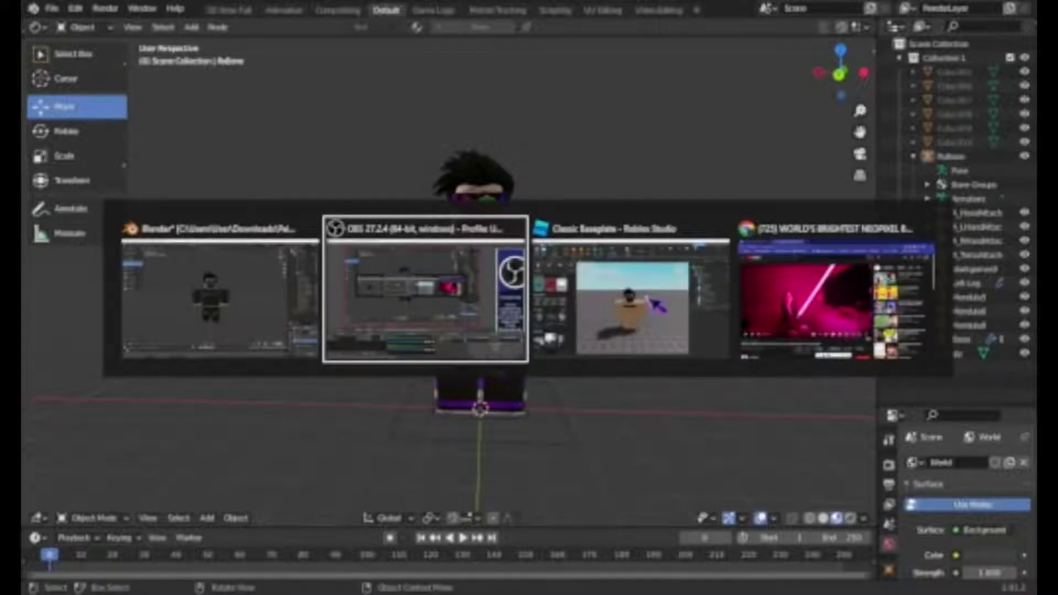
pyautogui.press('Tab')
pyautogui.press('Tab')
pyautogui.press('Tab')
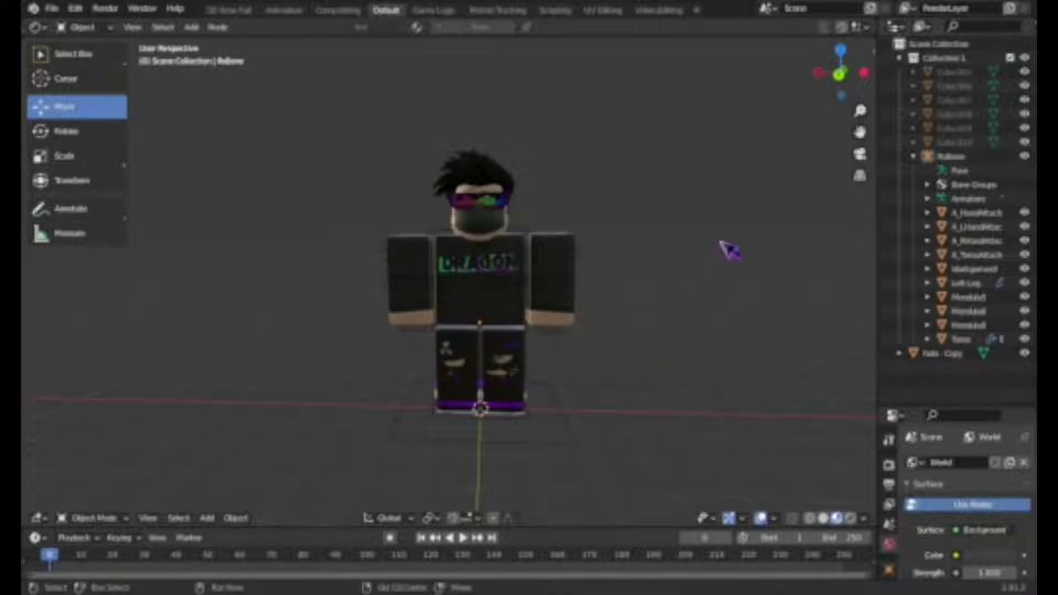
pyautogui.hotkey('shift', '`')
pyautogui.press('w')
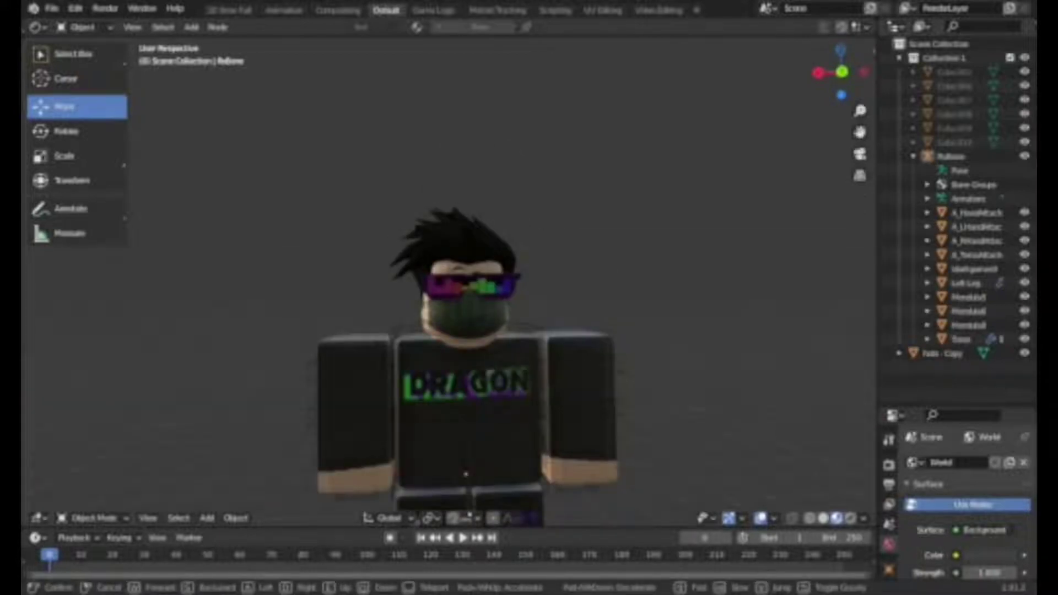
pyautogui.press('s')
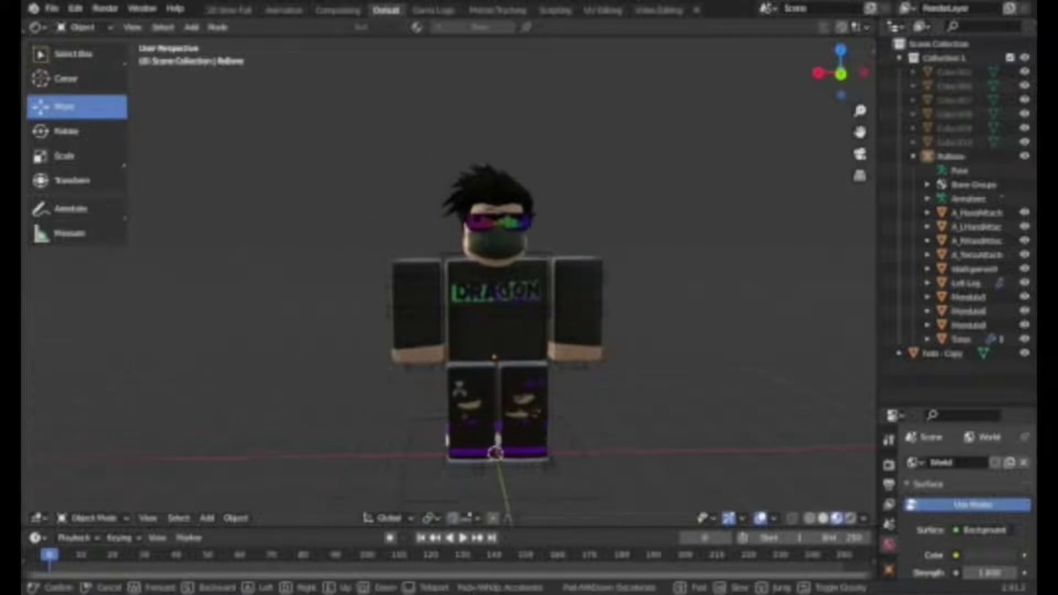
pyautogui.press('d')
pyautogui.click(451, 281)
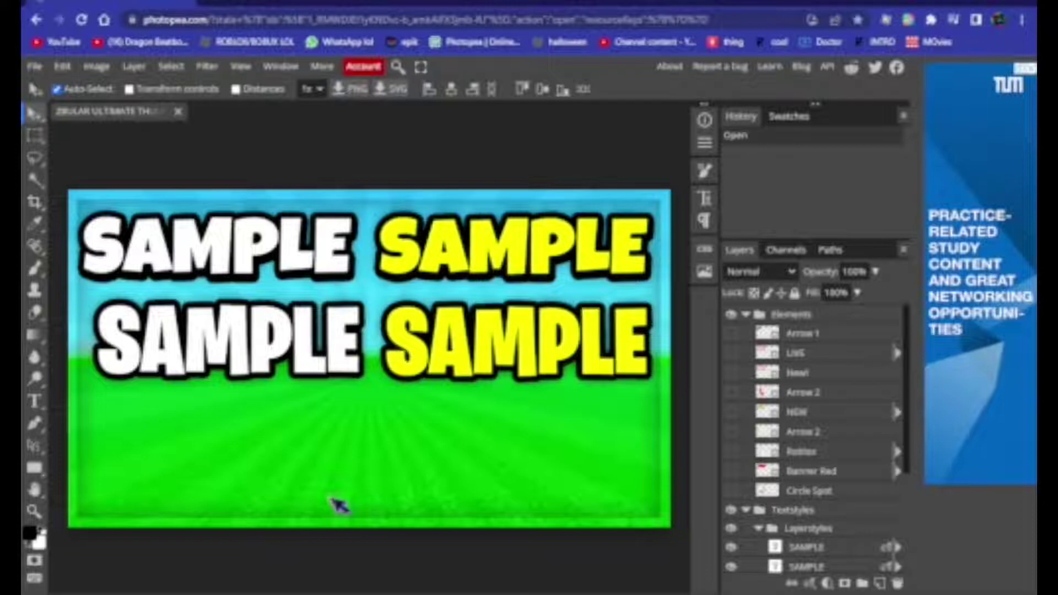
# Step: Switch to the web browser, open polyhaven.com in a new tab and bring up its HDRIs, Textures and Models sections
pyautogui.hotkey('ctrl', 't')
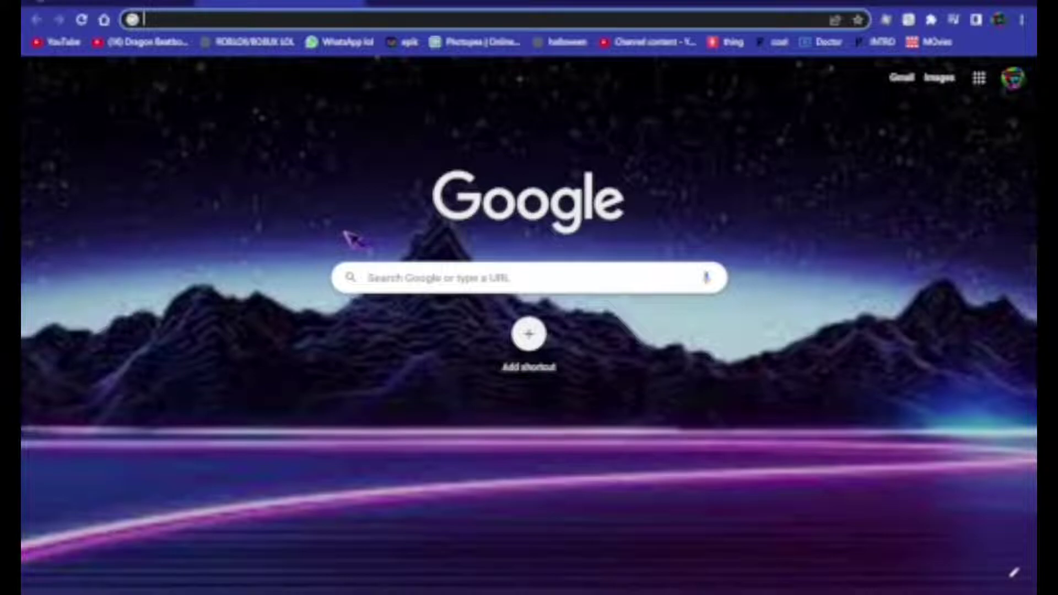
pyautogui.write('polyhaven.com')
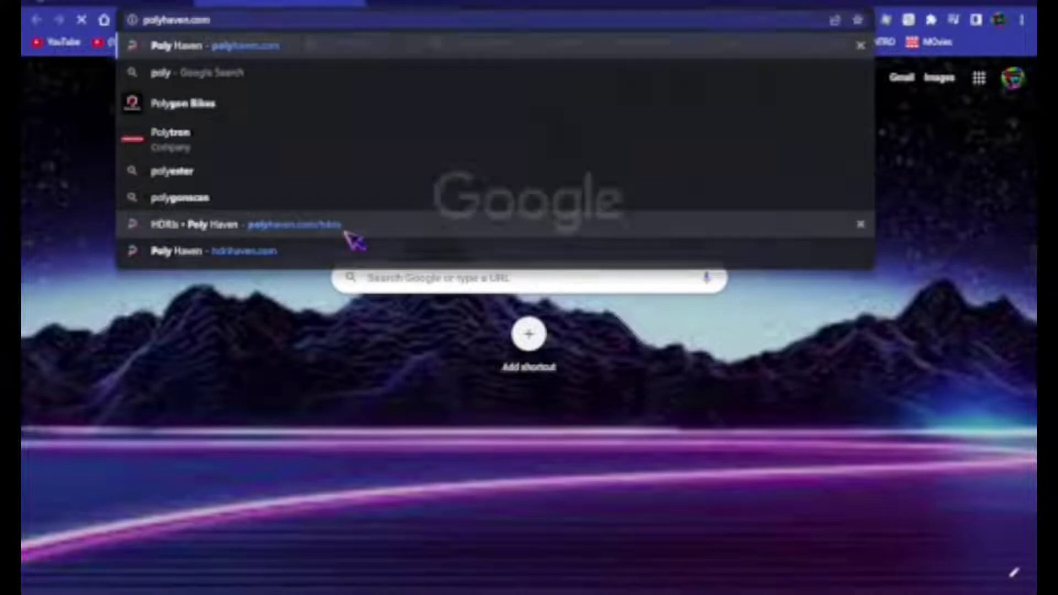
pyautogui.press('Return')
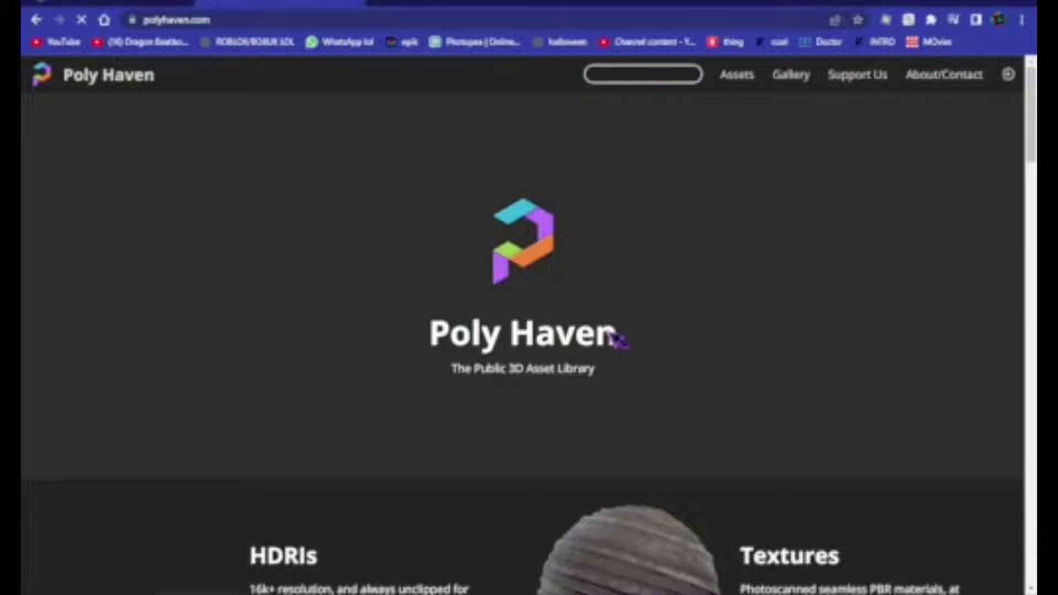
pyautogui.scroll(-4, 616, 339)
pyautogui.scroll(2, 356, 438)
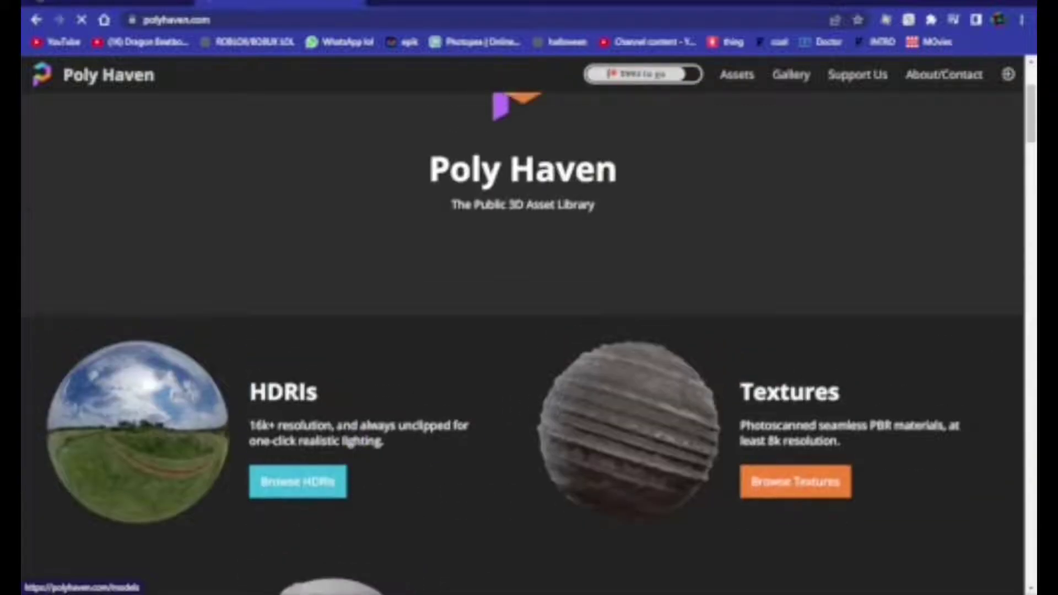
pyautogui.scroll(-4, 350, 430)
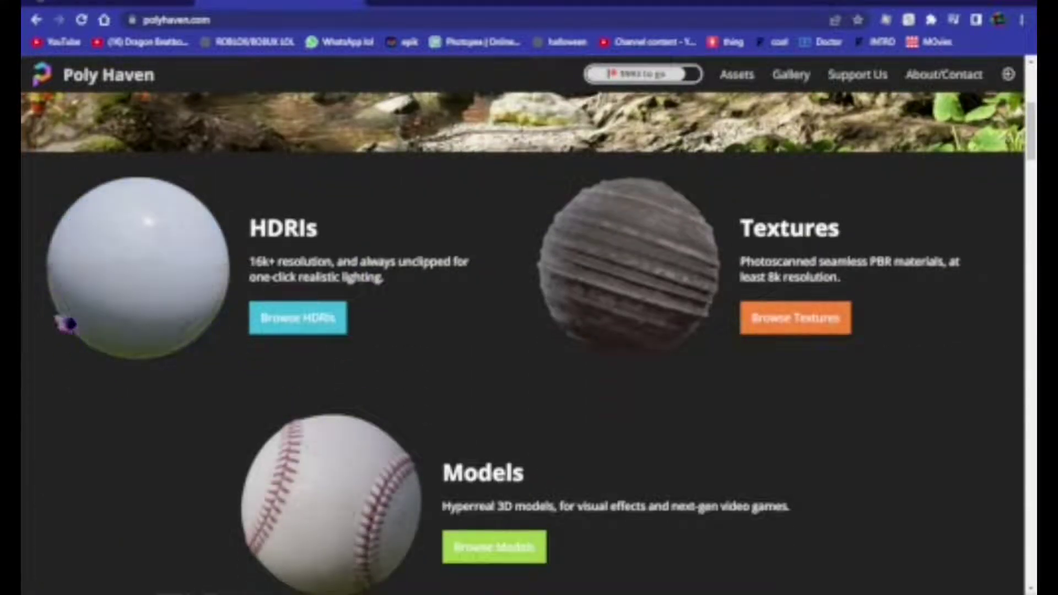